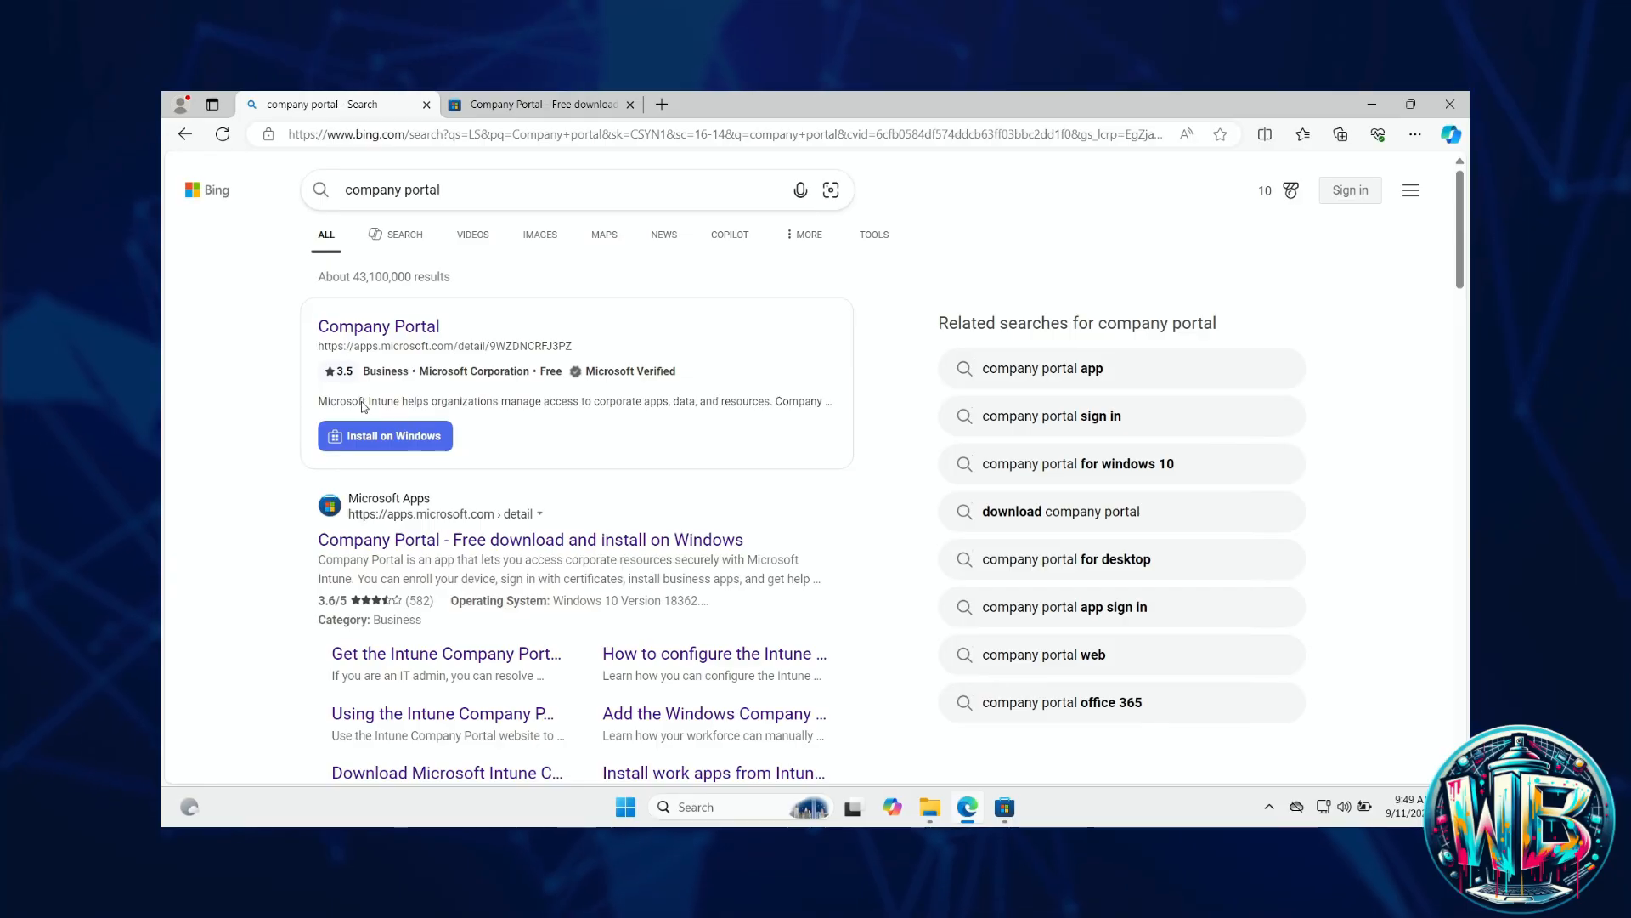
# - Resume the paused Company Portal download in the Microsoft Store app, then return to the browser
pyautogui.click(510, 104)
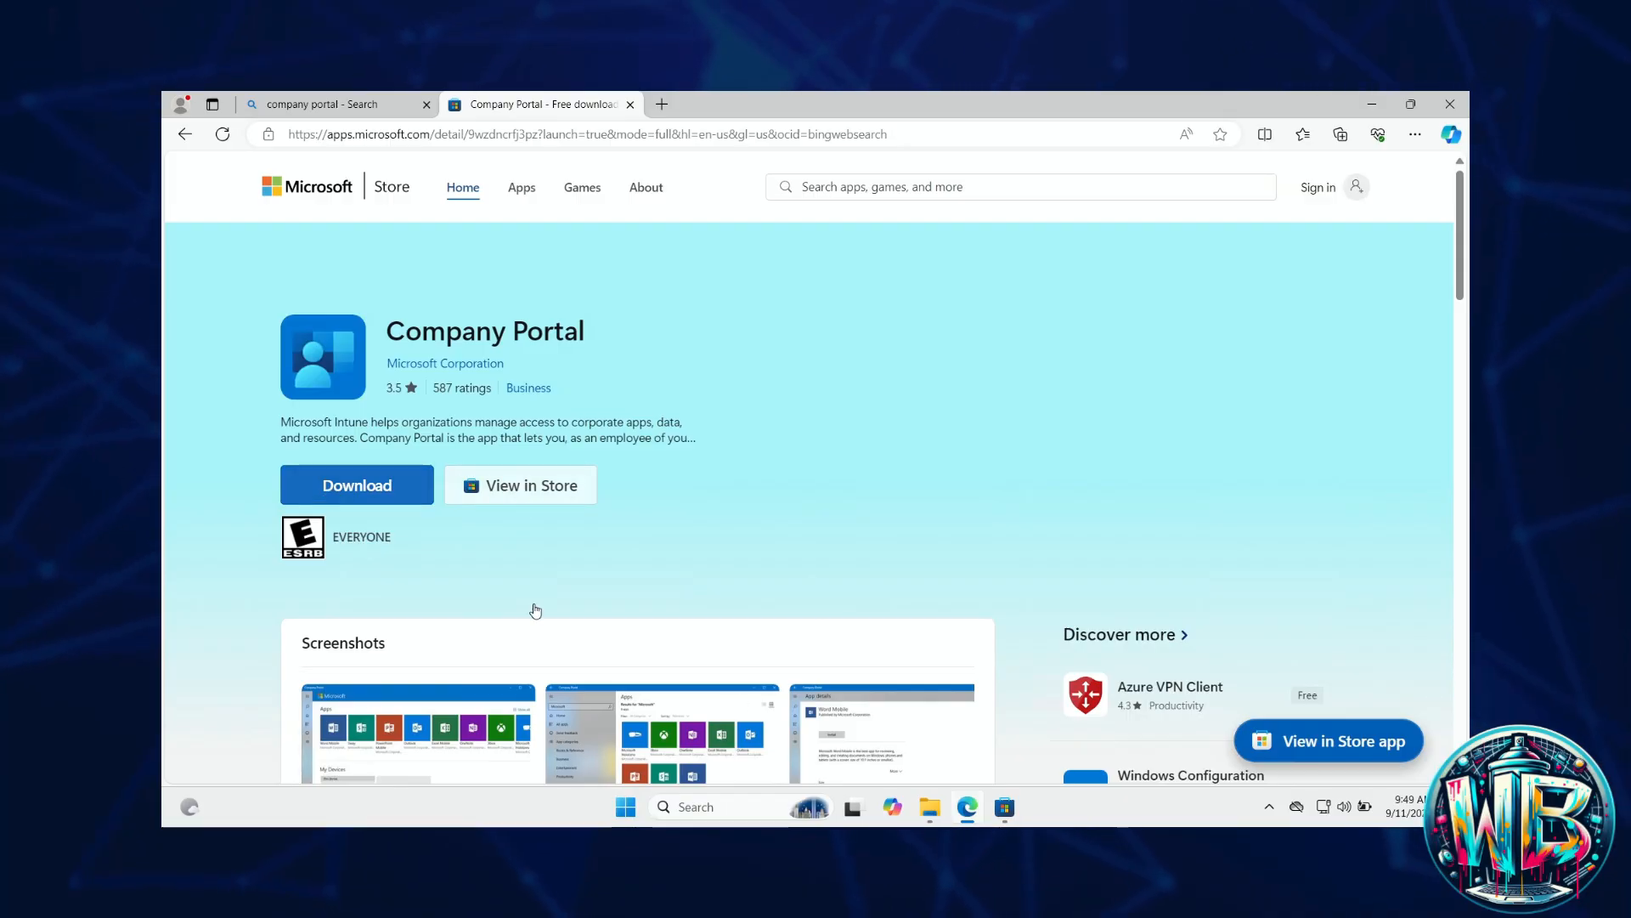
pyautogui.click(1004, 807)
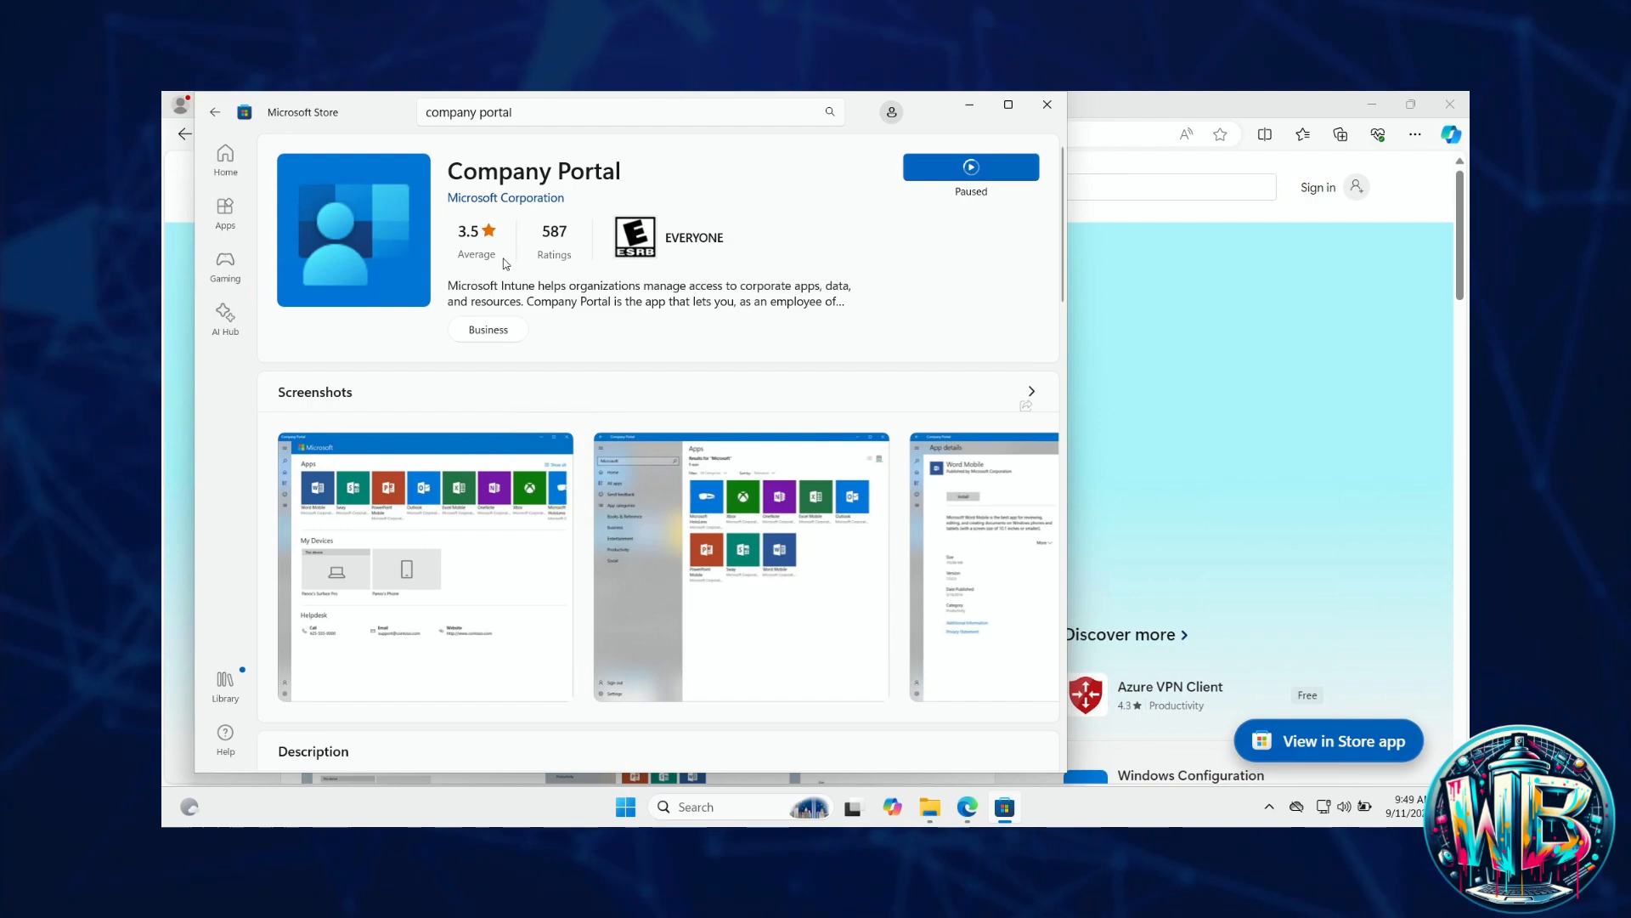
pyautogui.click(966, 174)
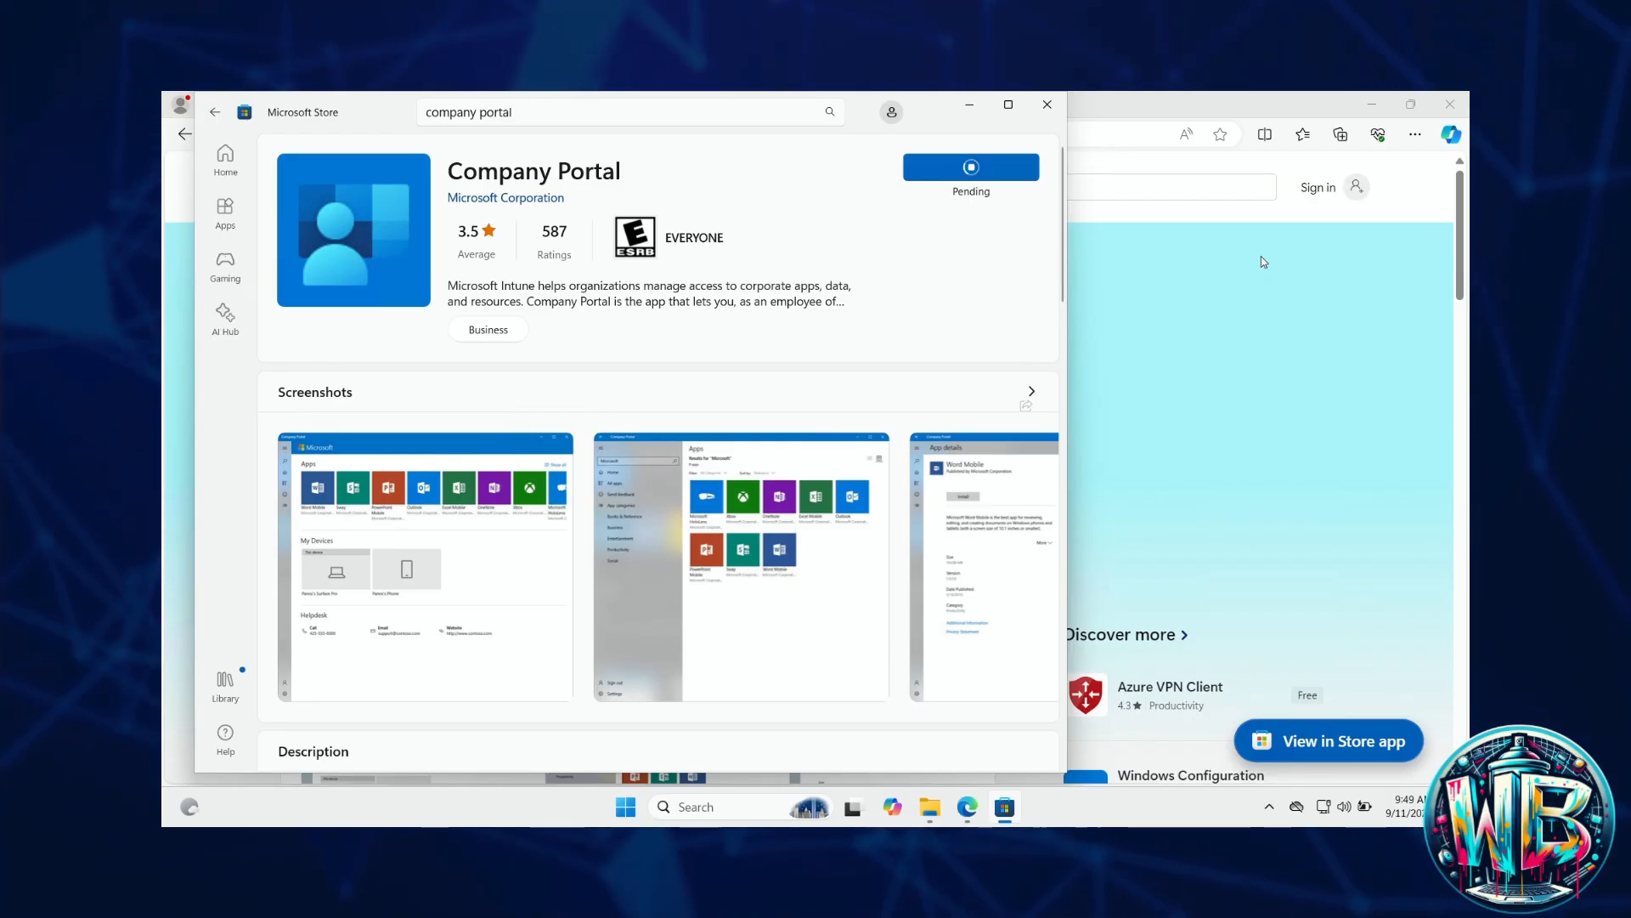
pyautogui.click(1237, 272)
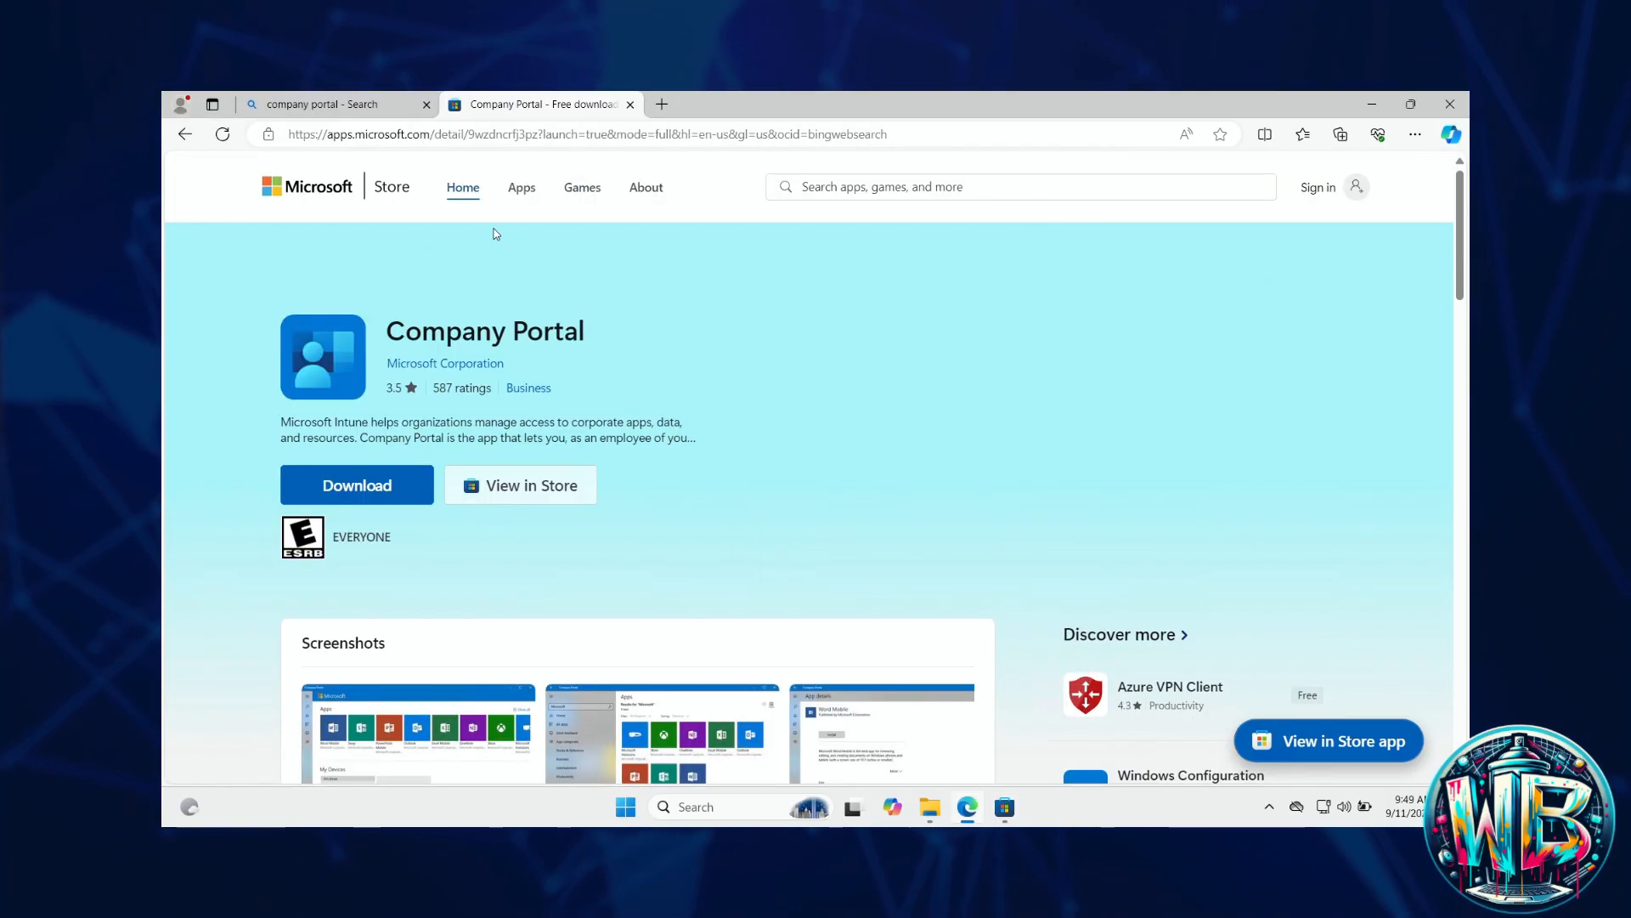
pyautogui.click(930, 808)
# - Run Company Portal Installer from Downloads and follow its Store download progress until installed
pyautogui.doubleClick(561, 371)
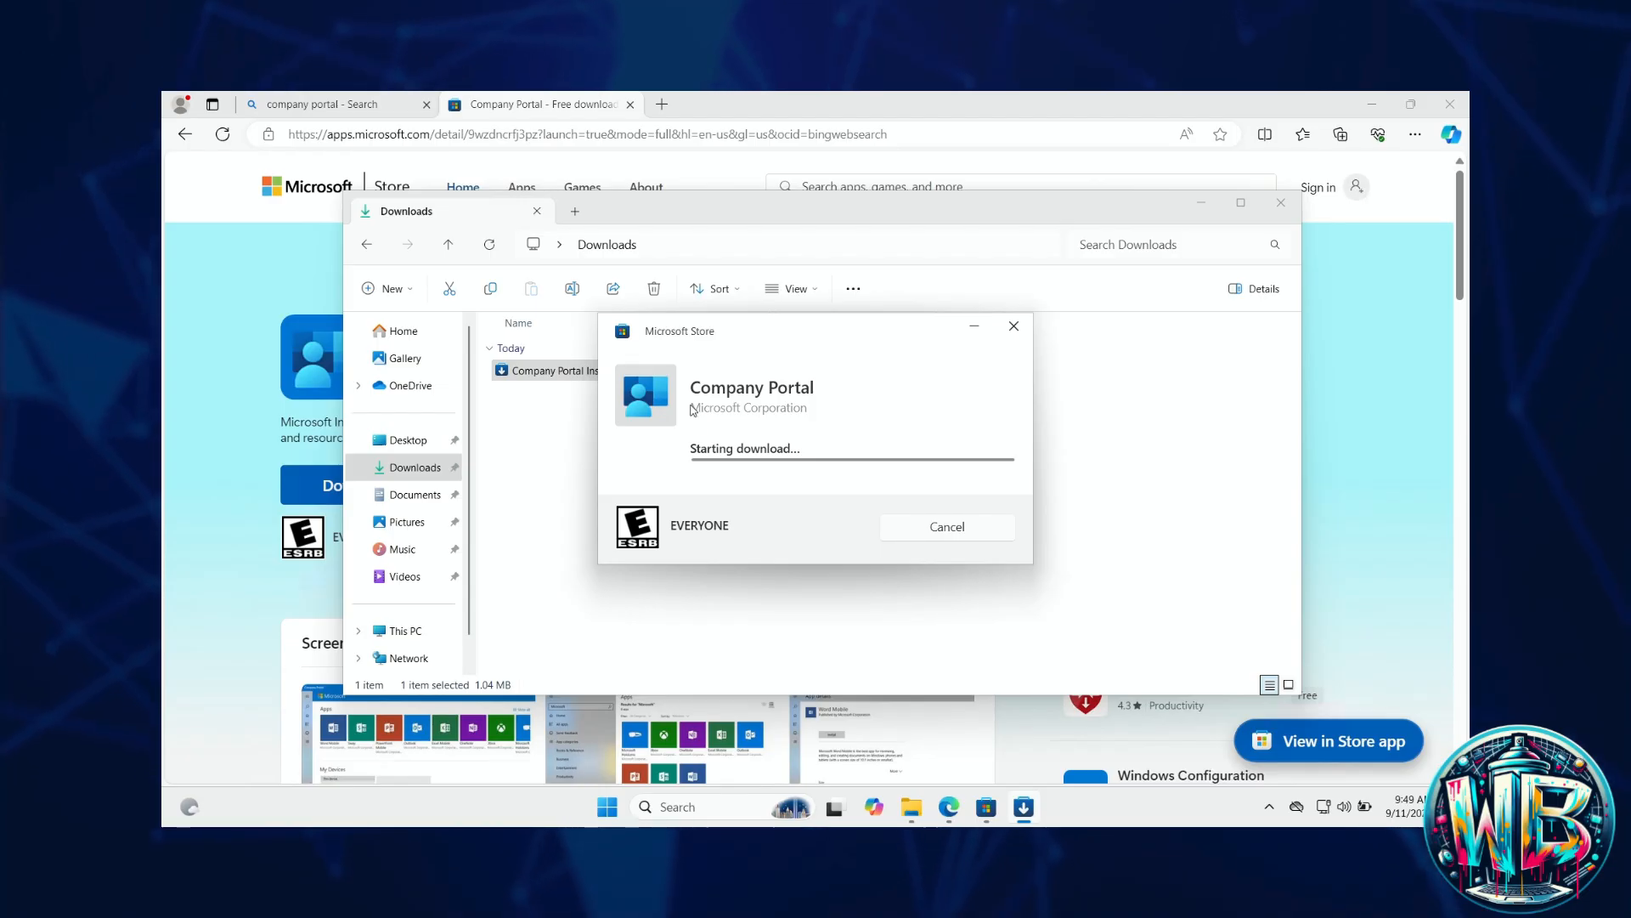
pyautogui.click(986, 809)
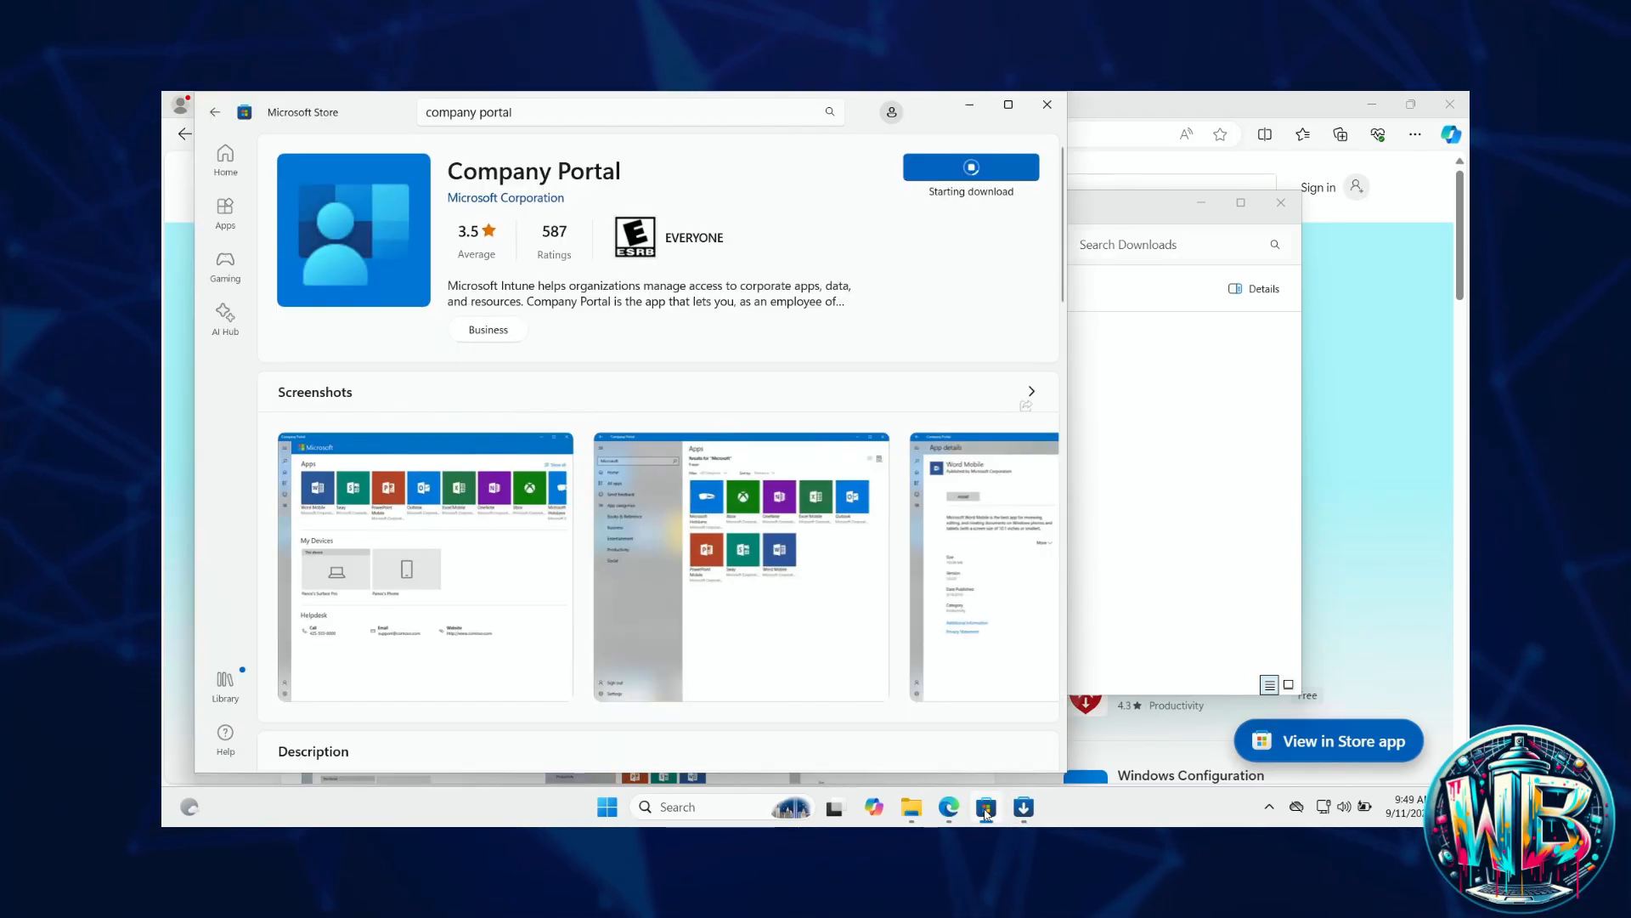
pyautogui.click(986, 811)
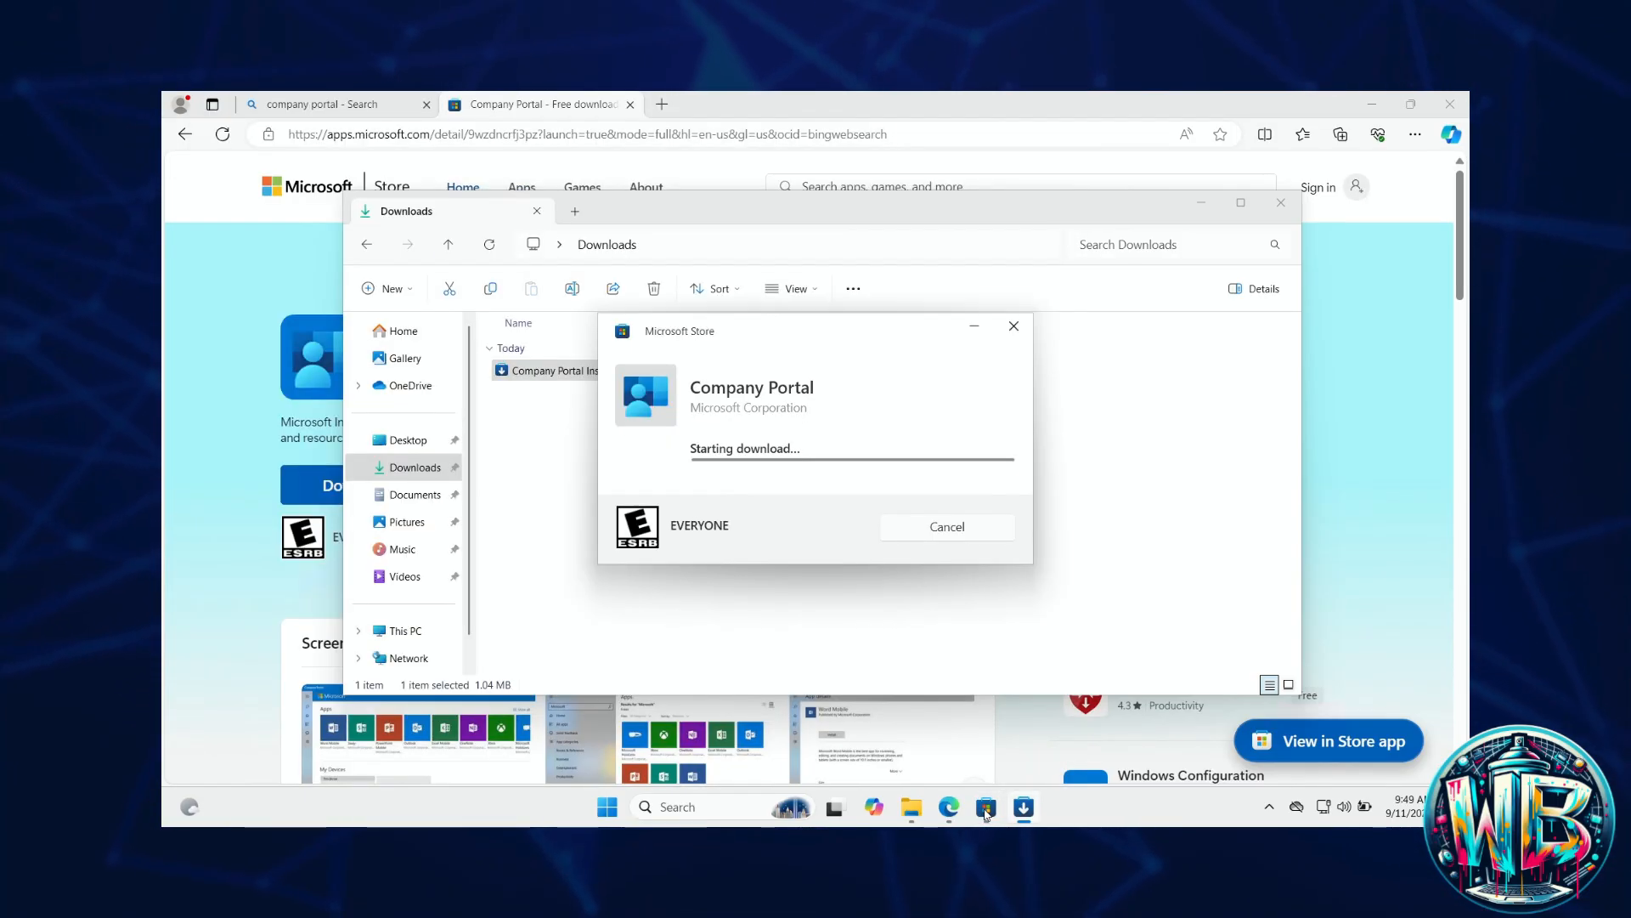
pyautogui.click(986, 811)
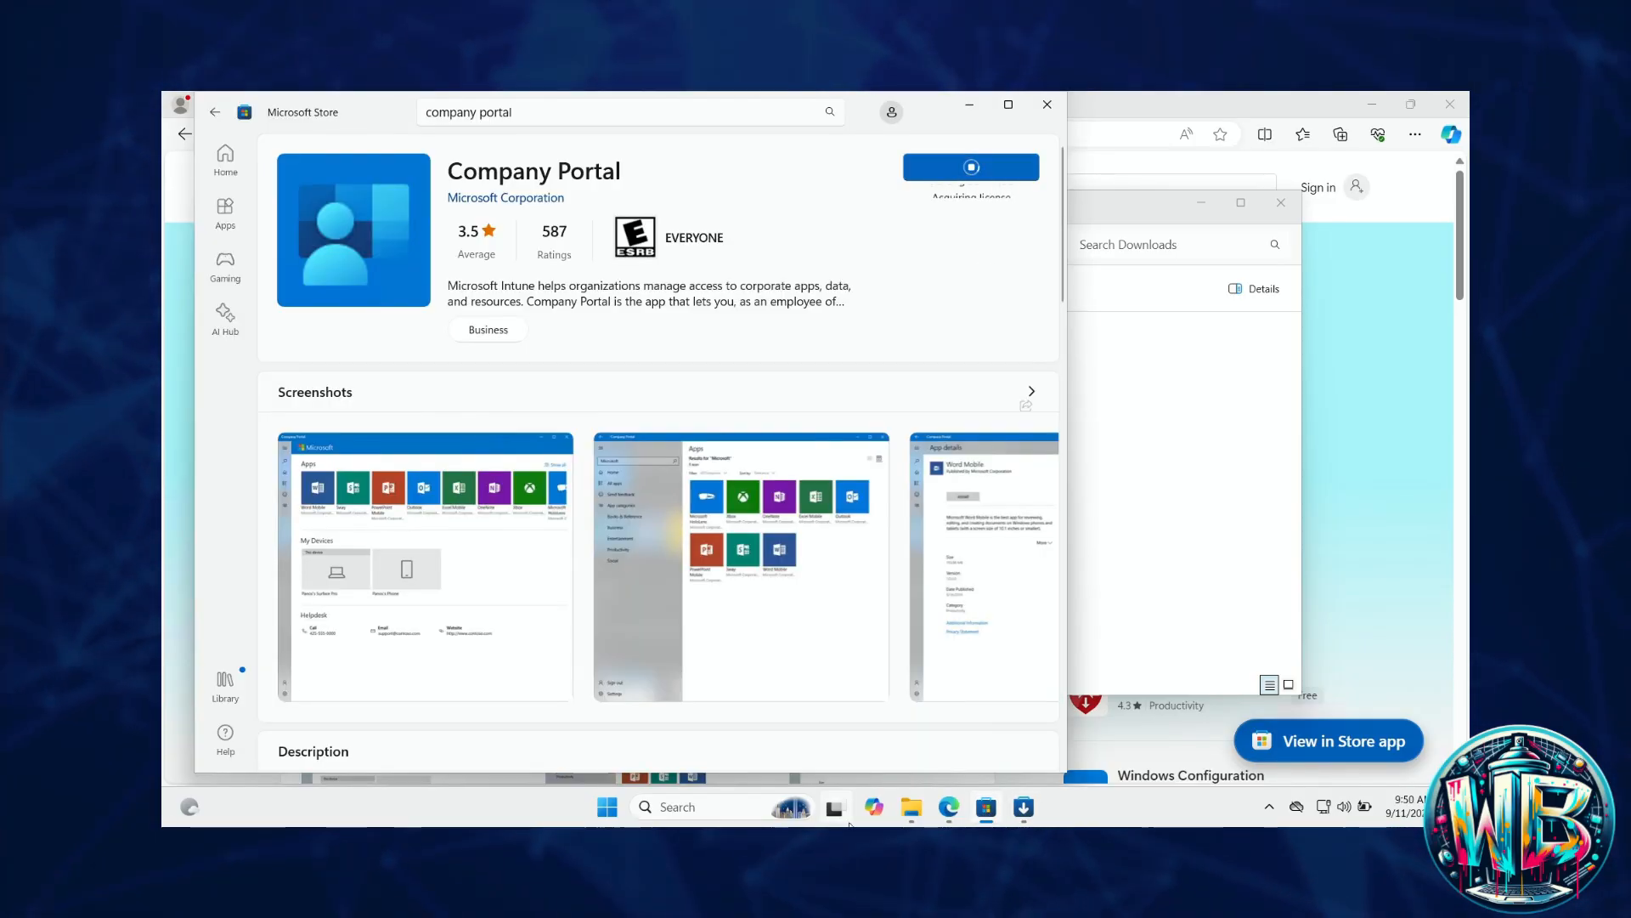
pyautogui.click(1115, 602)
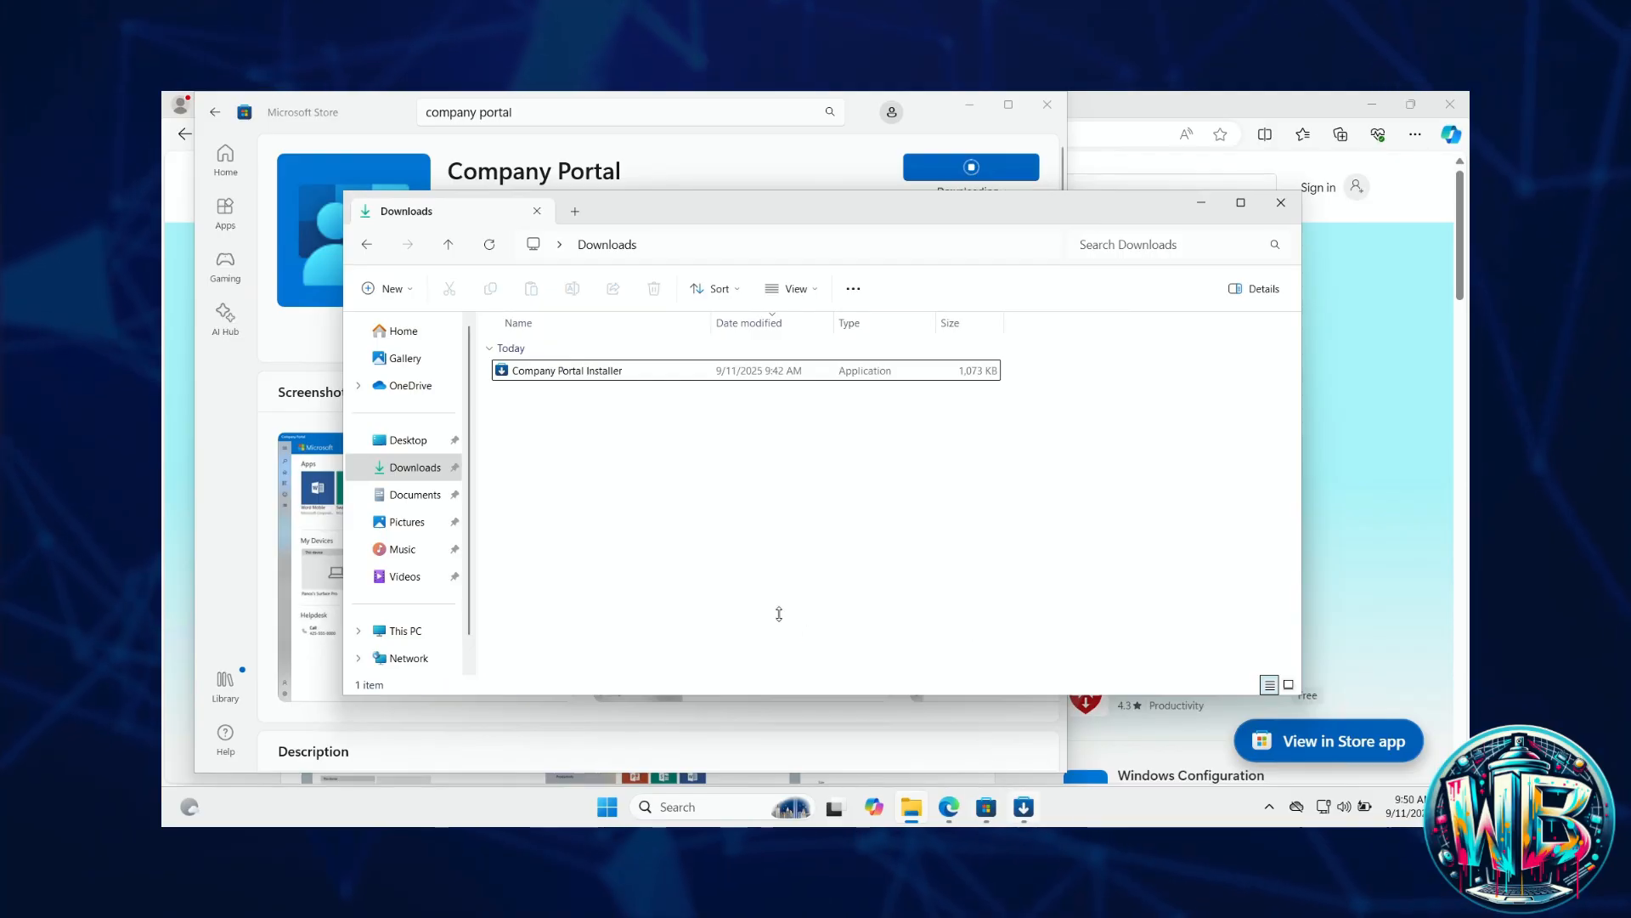
pyautogui.click(1024, 807)
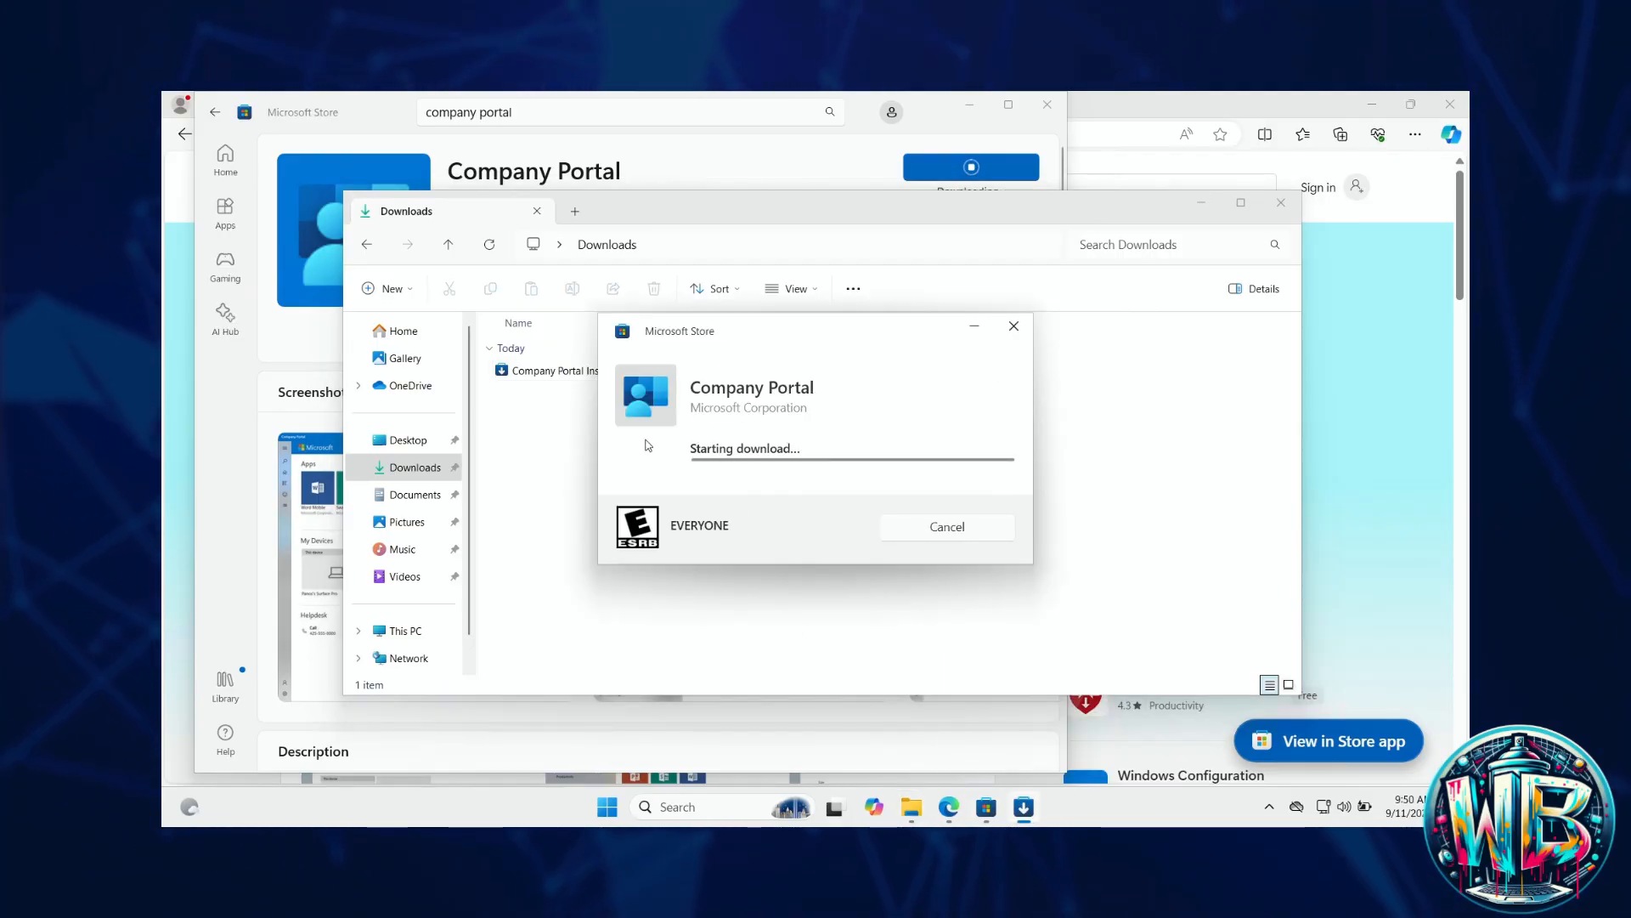
pyautogui.moveTo(684, 323); pyautogui.dragTo(470, 269)
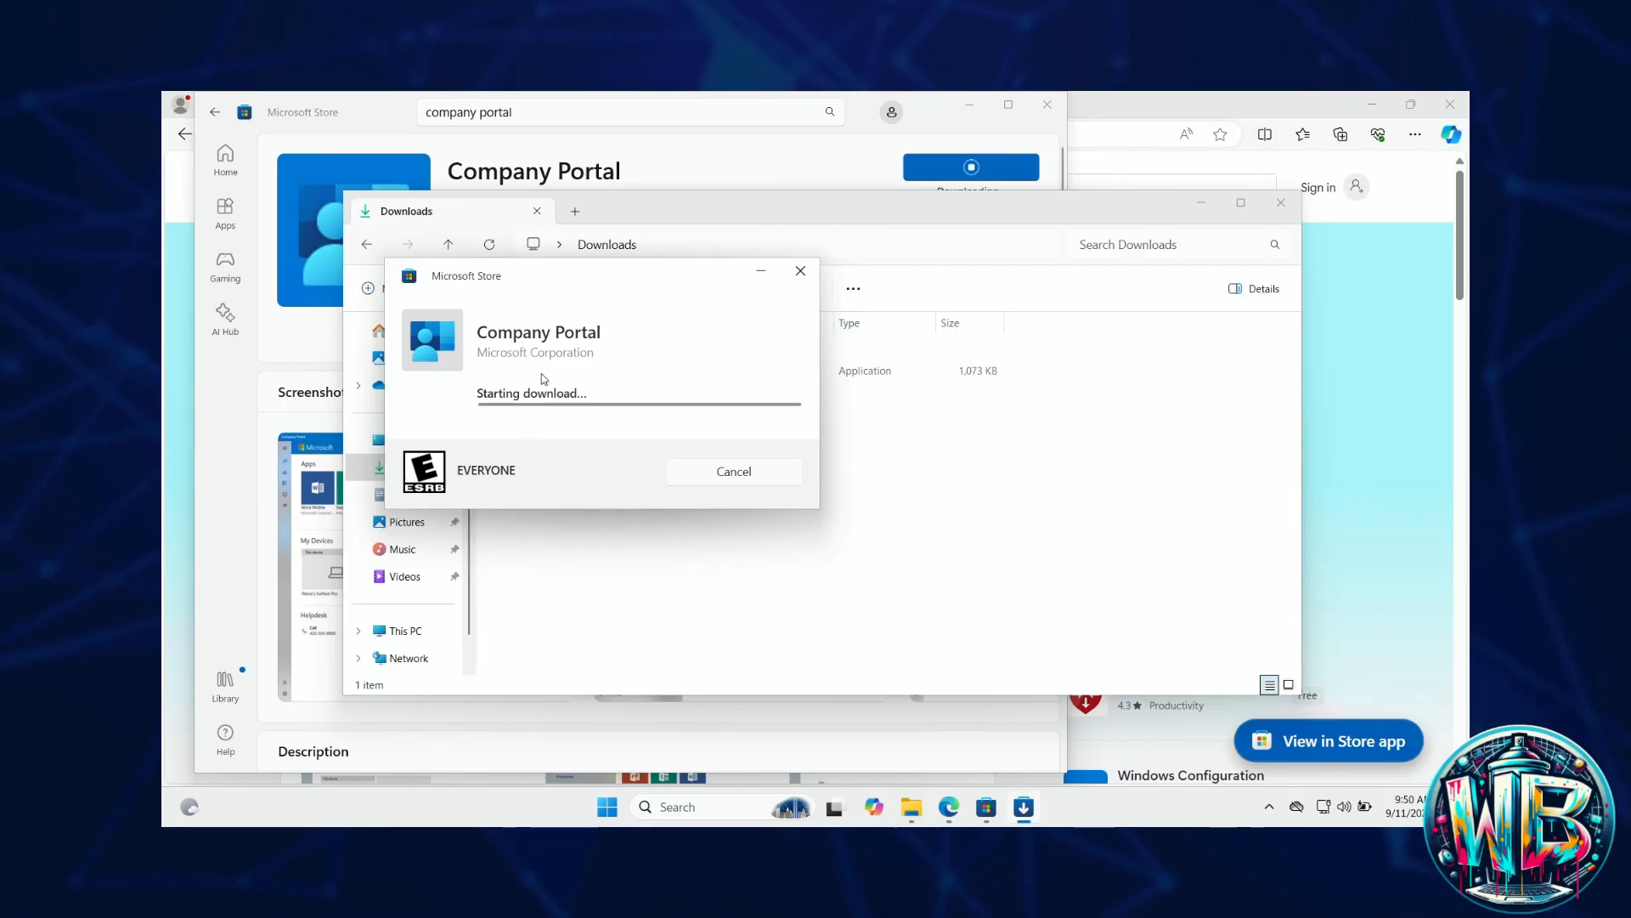
pyautogui.moveTo(466, 286); pyautogui.dragTo(602, 414)
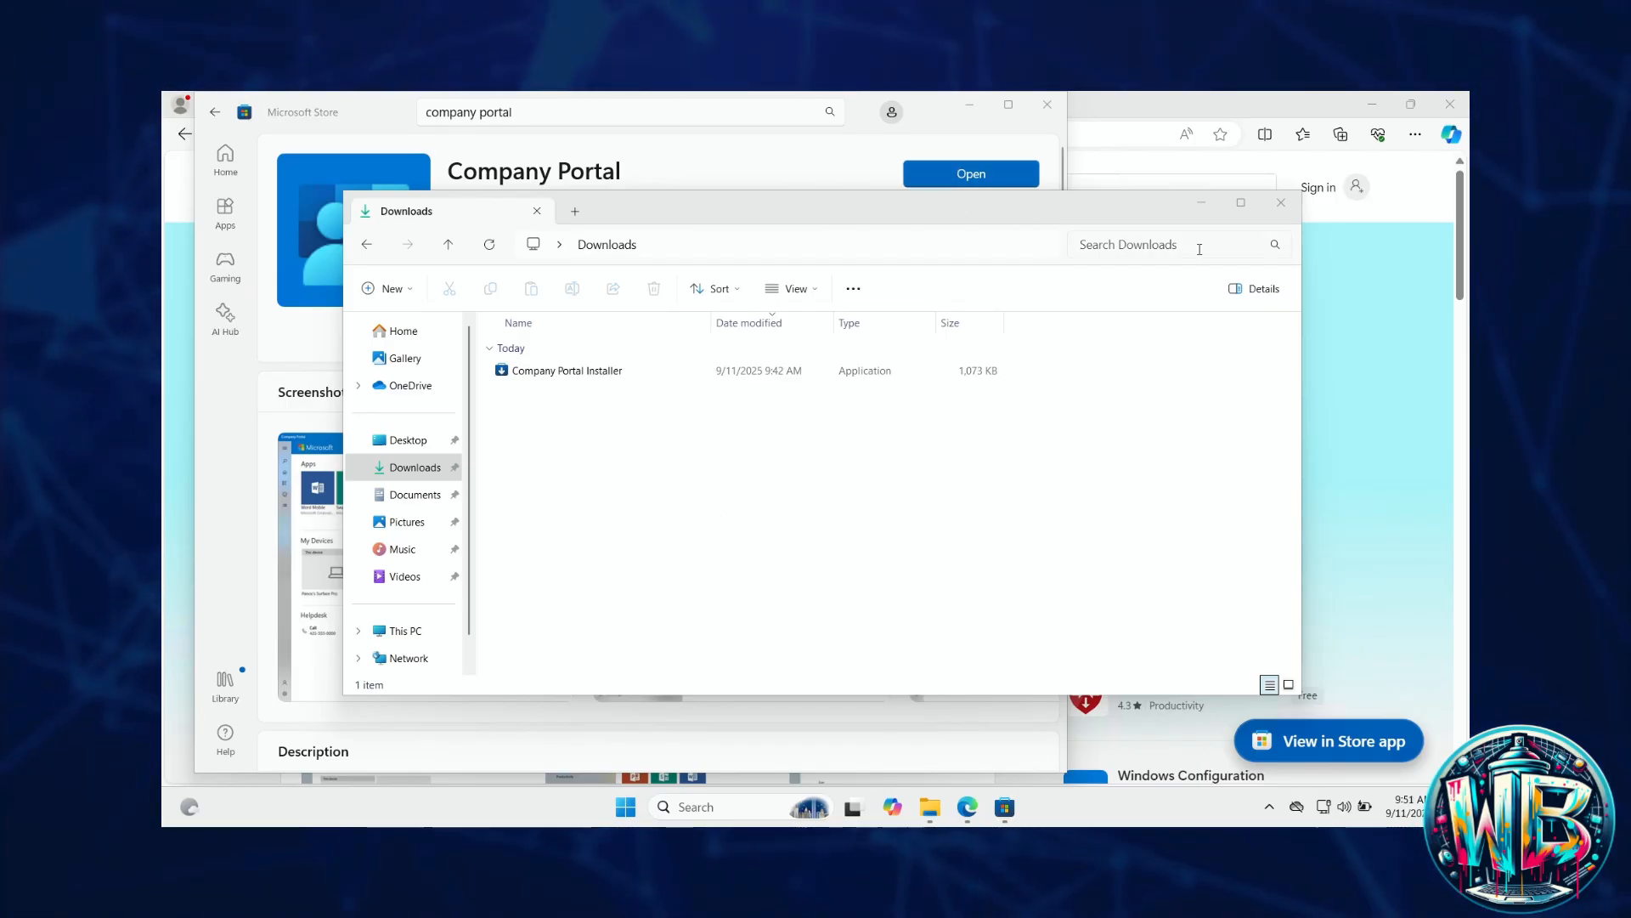
# - Close the Downloads folder and launch Company Portal from its Microsoft Store page
pyautogui.click(1282, 204)
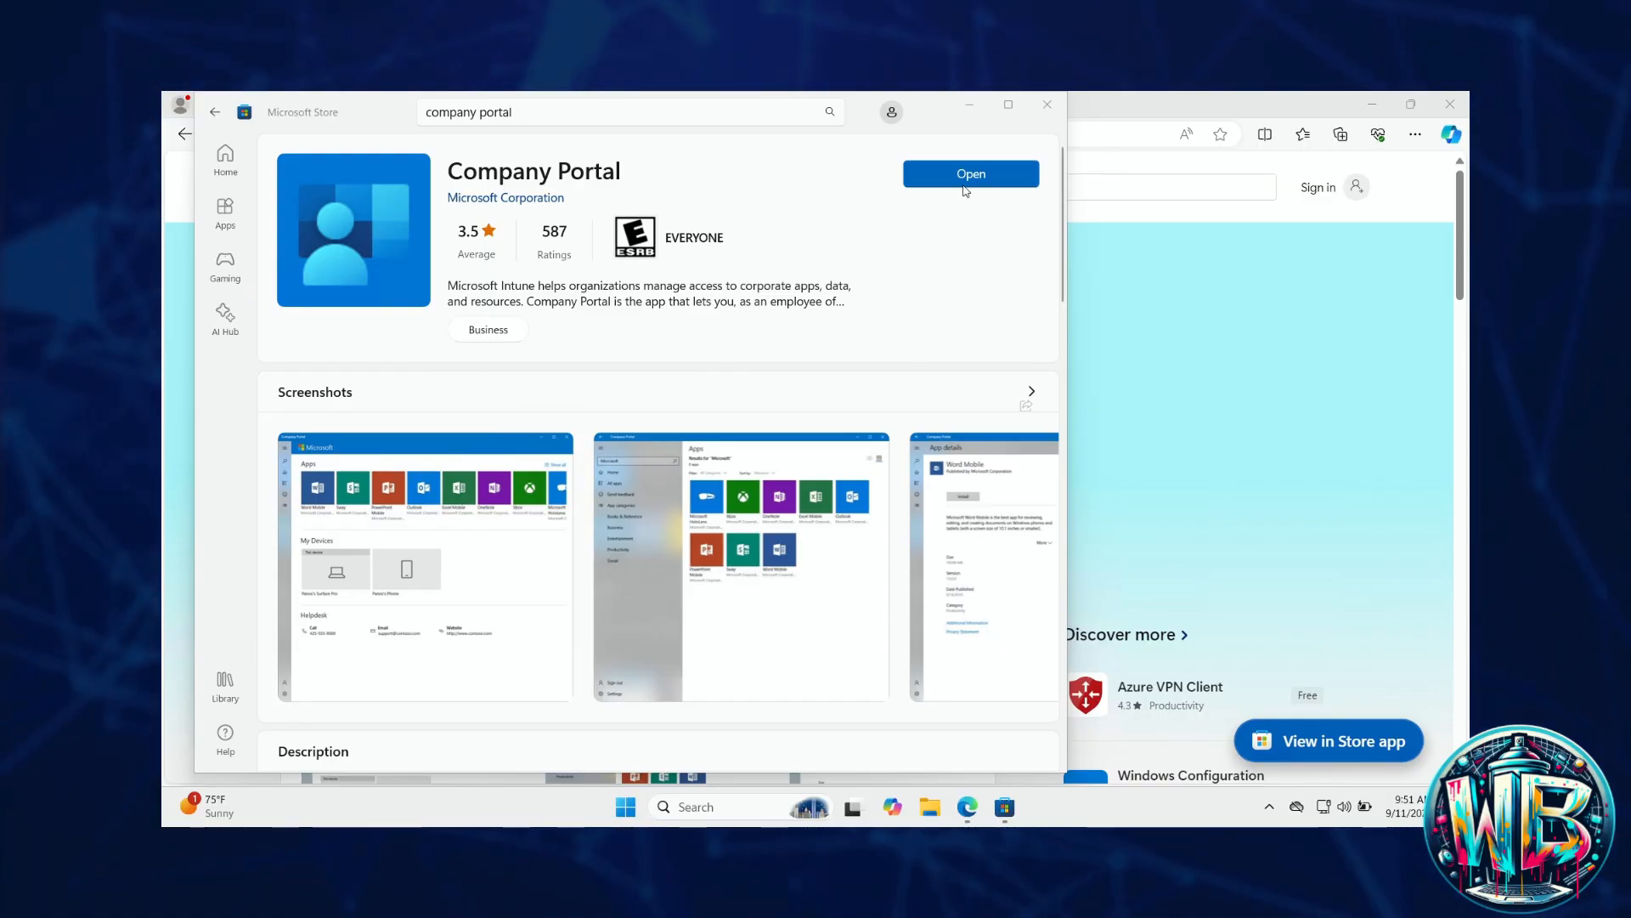
pyautogui.click(971, 175)
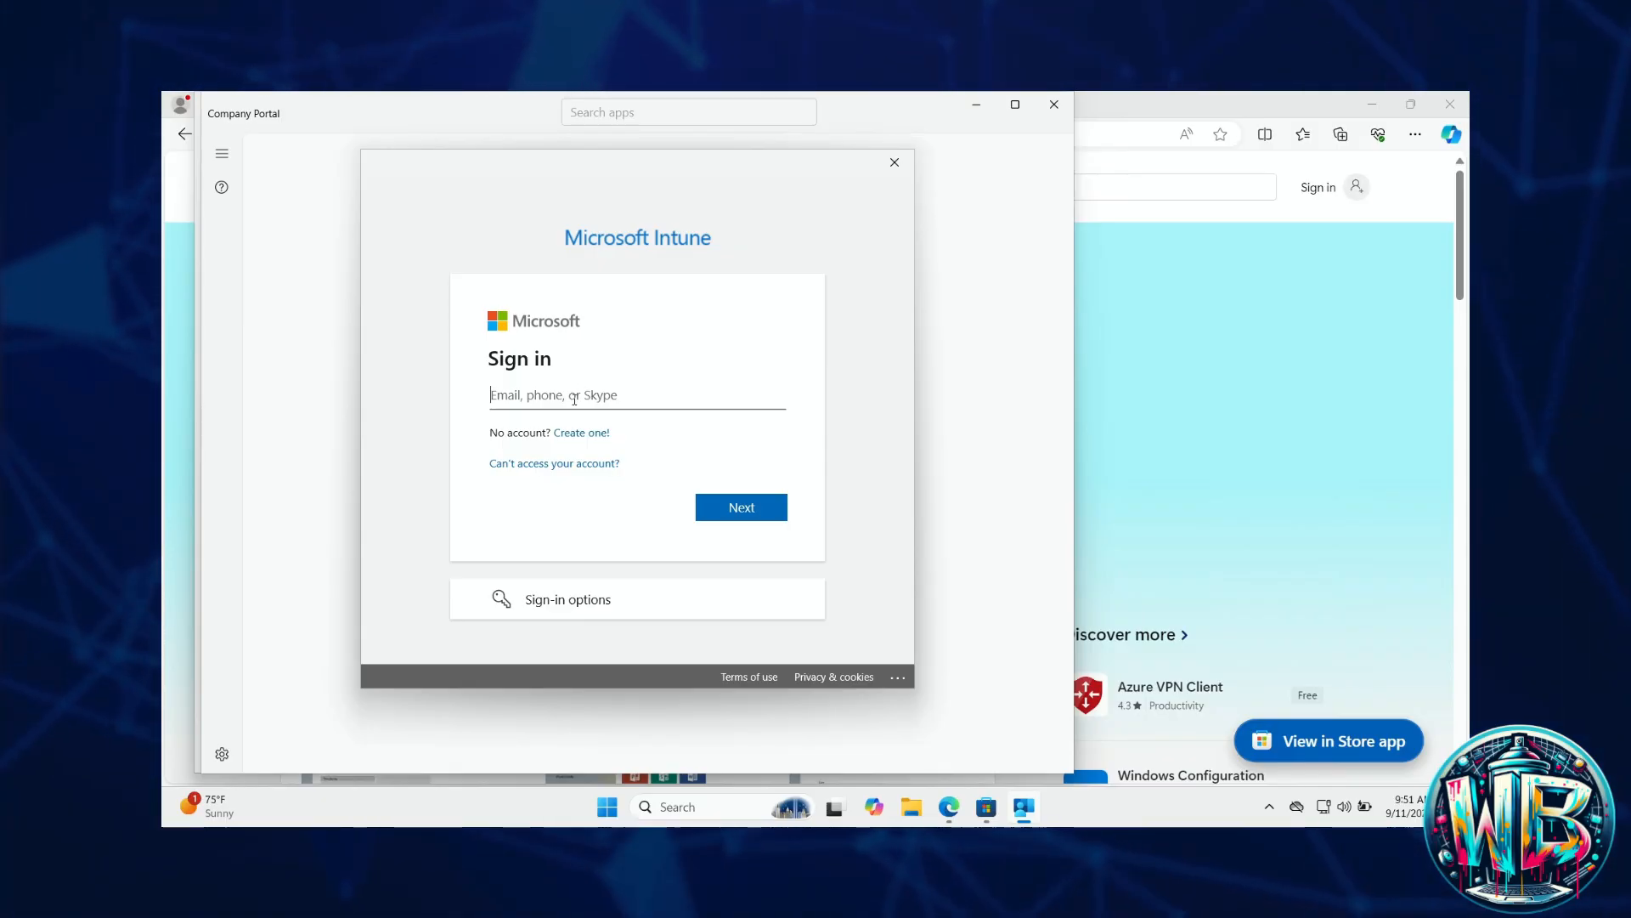
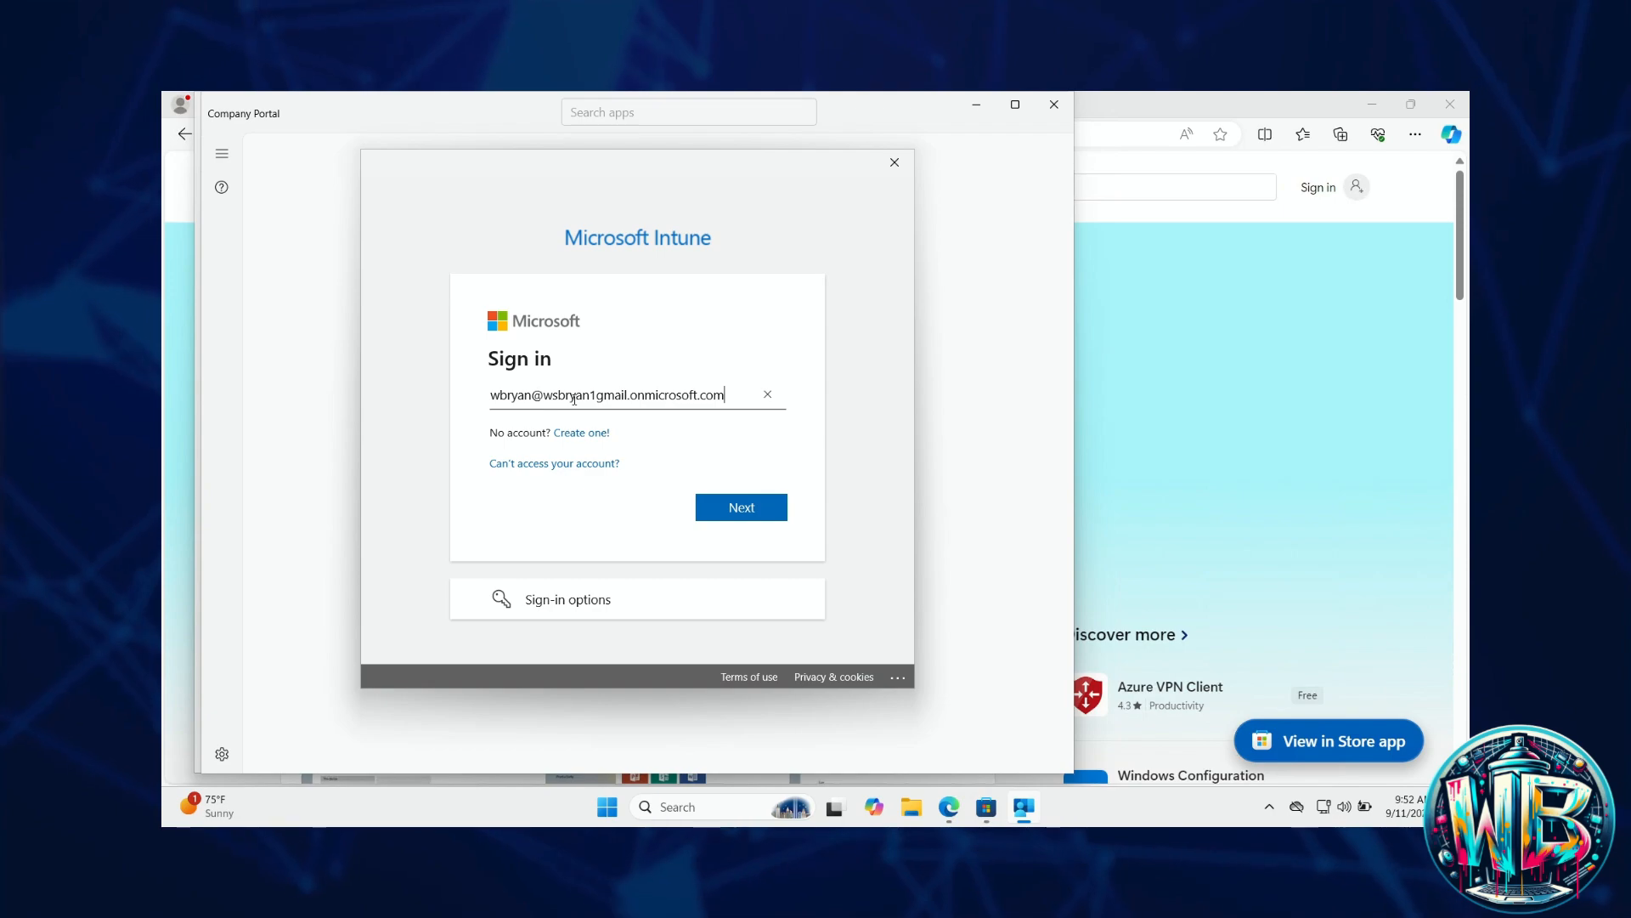
# - Sign in to Microsoft Intune with the work account's email address and password
pyautogui.press('Return')
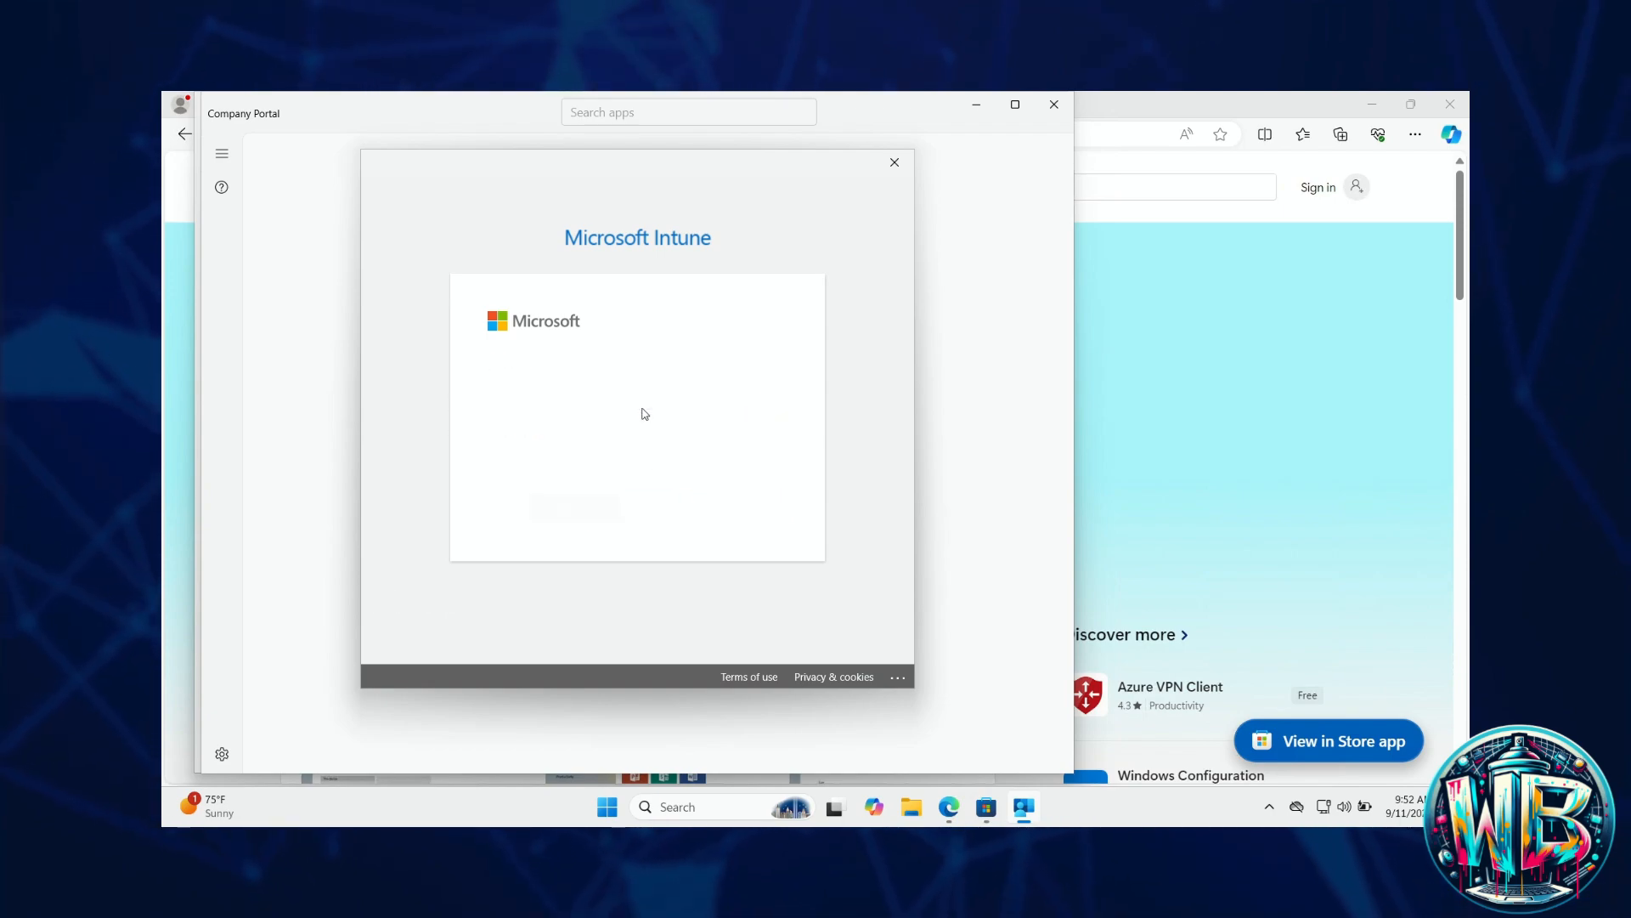
pyautogui.write('••••••••')
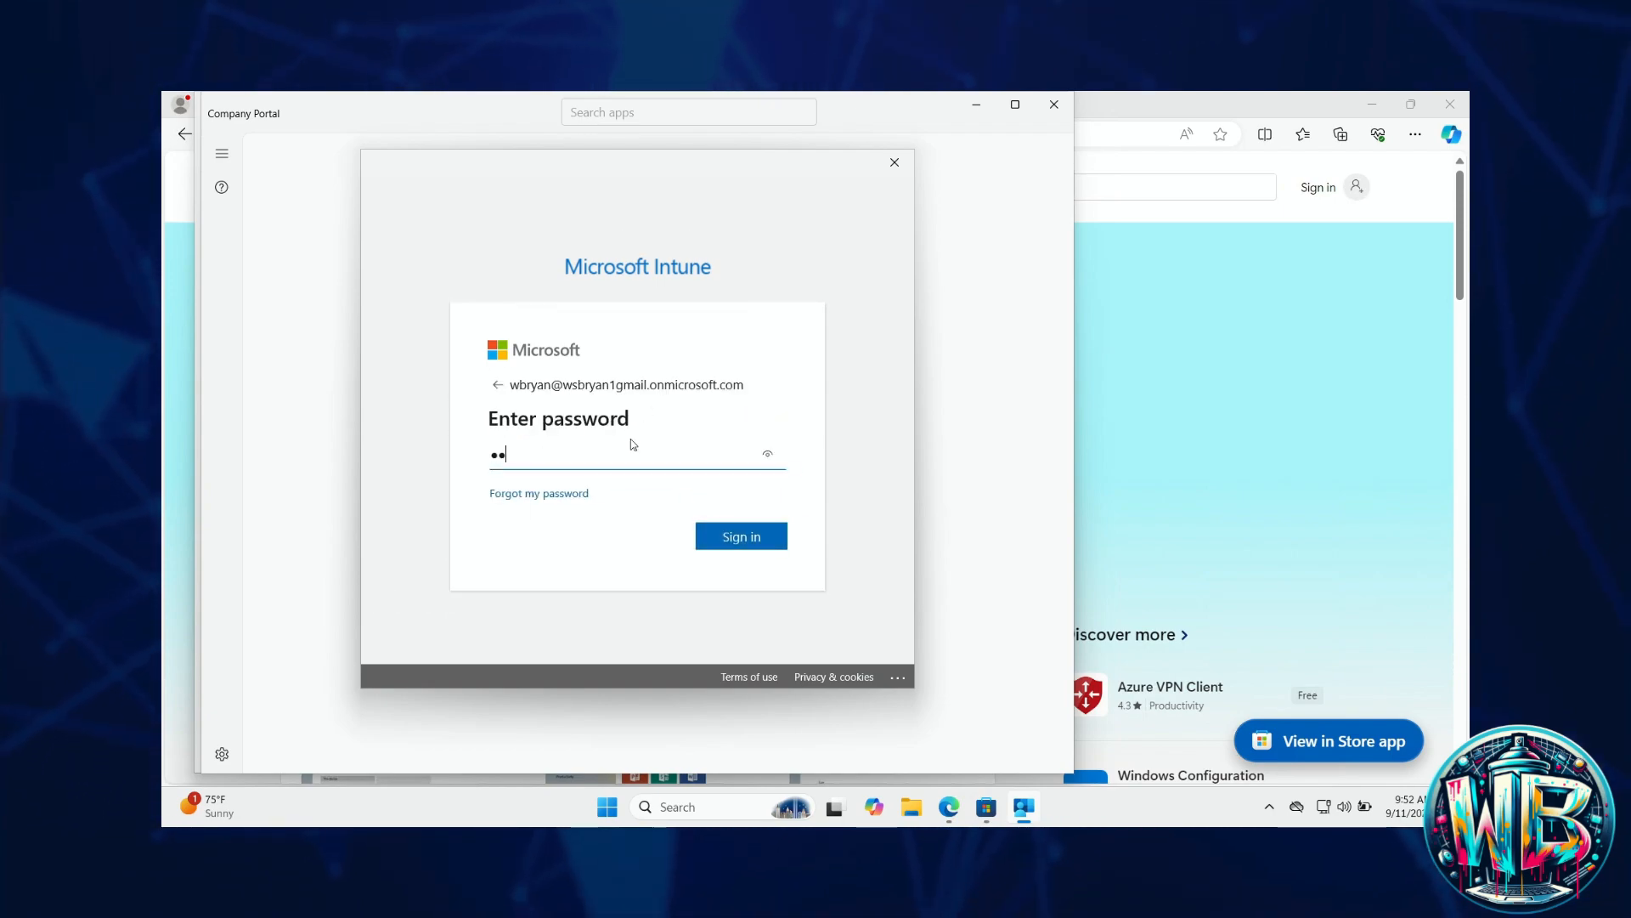
pyautogui.write('••••')
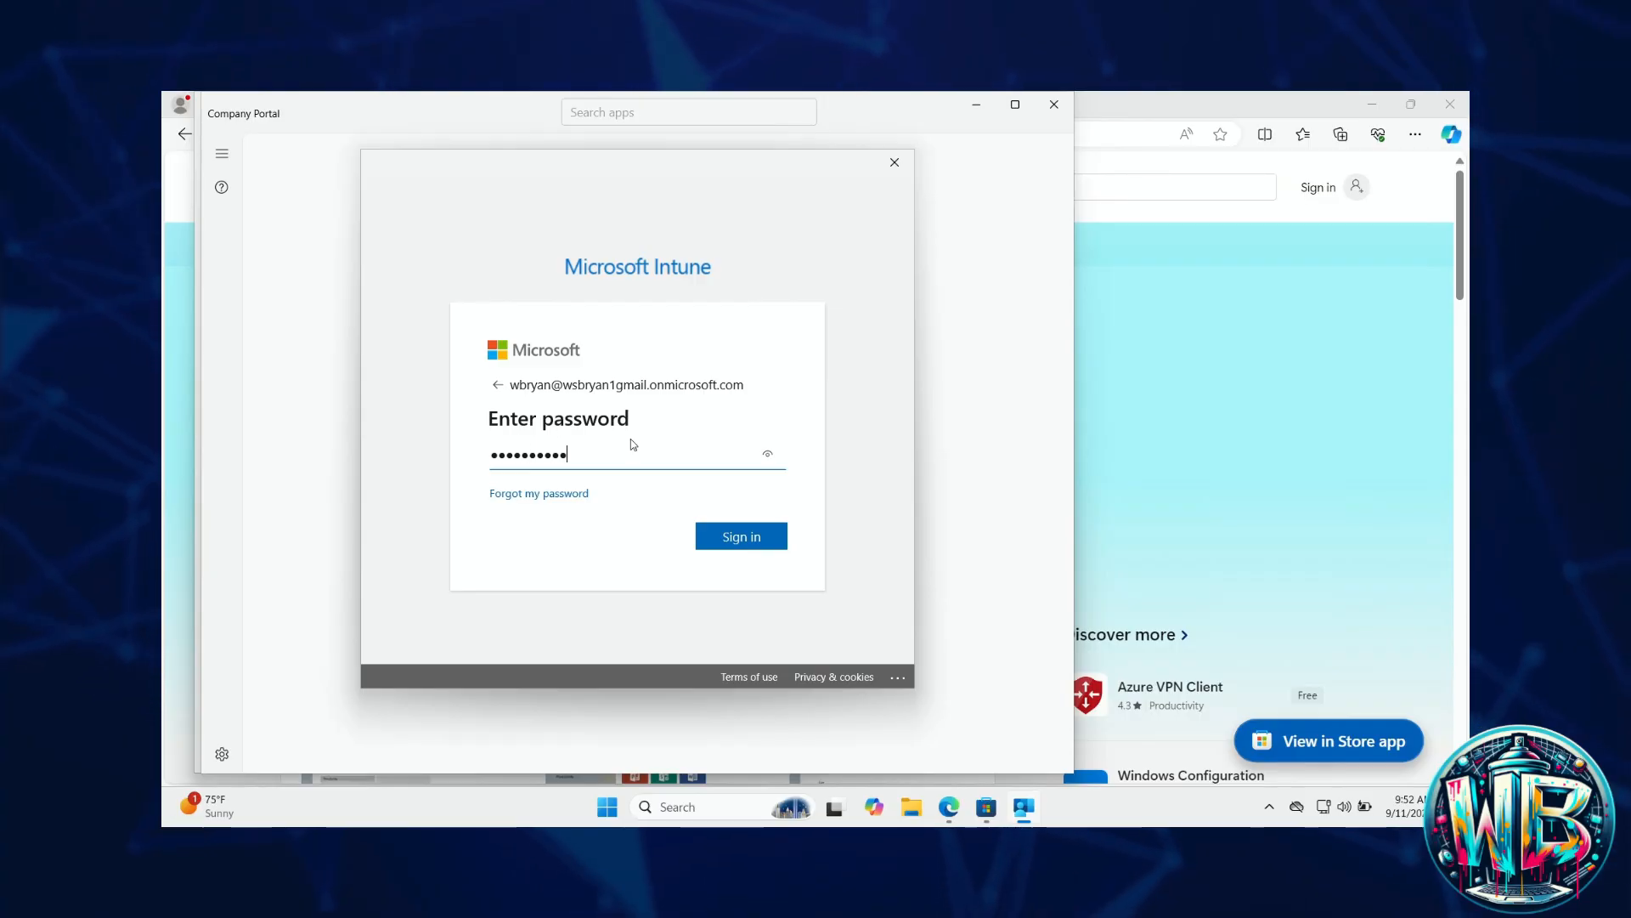
pyautogui.press('Return')
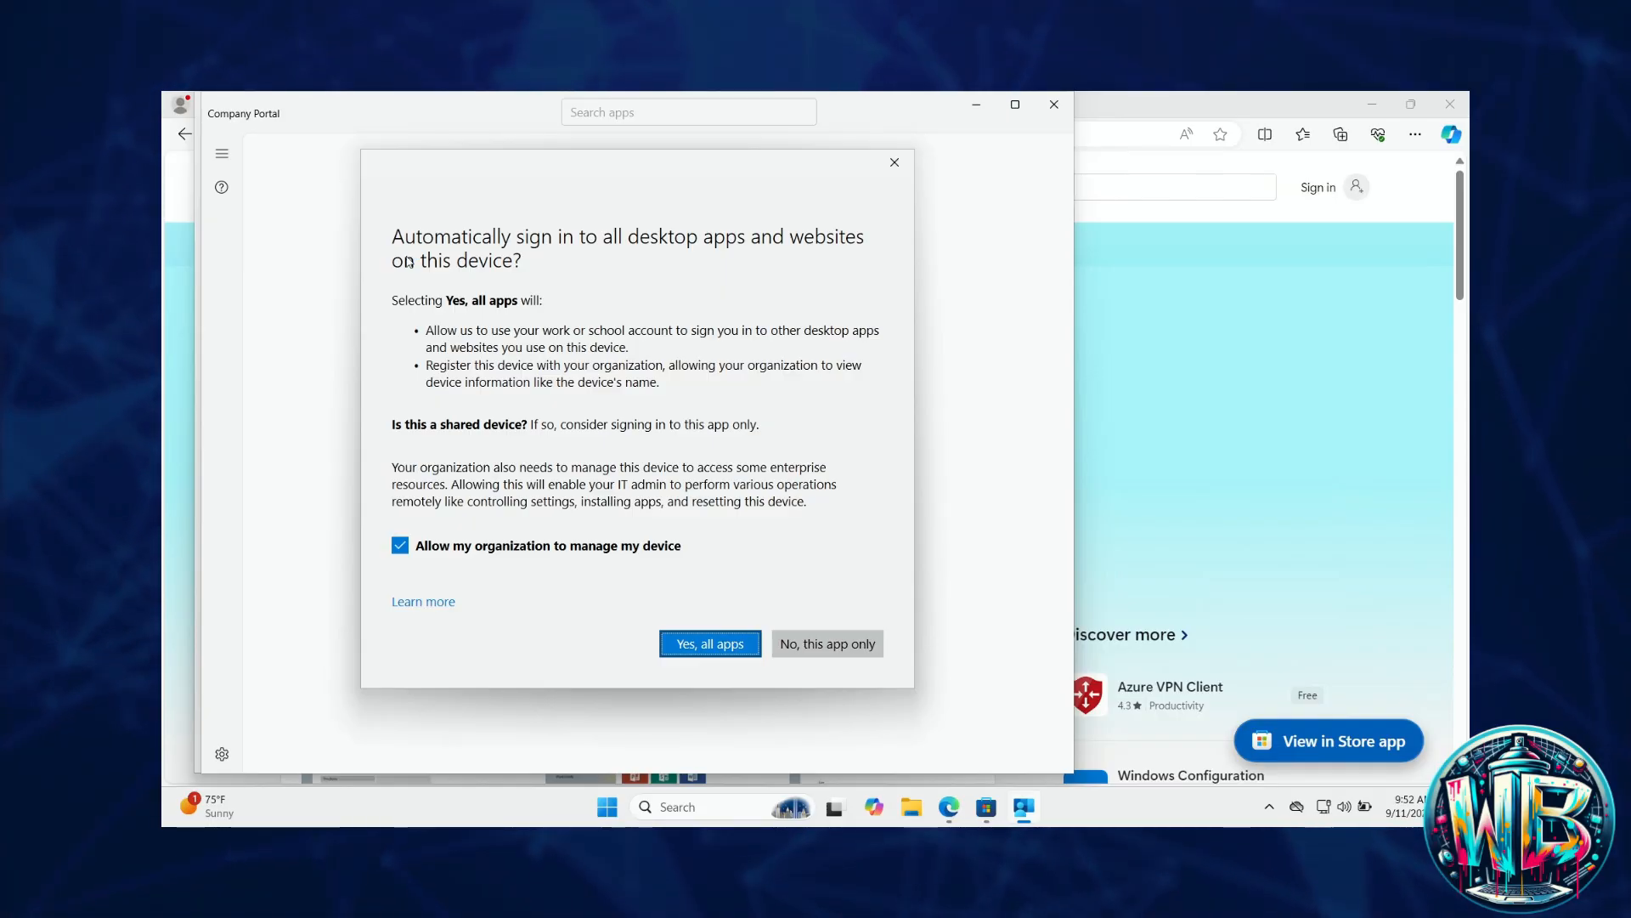
# - Magnify the prompt to read it, then choose 'Yes, all apps' with device management allowed
pyautogui.press('super+plus')
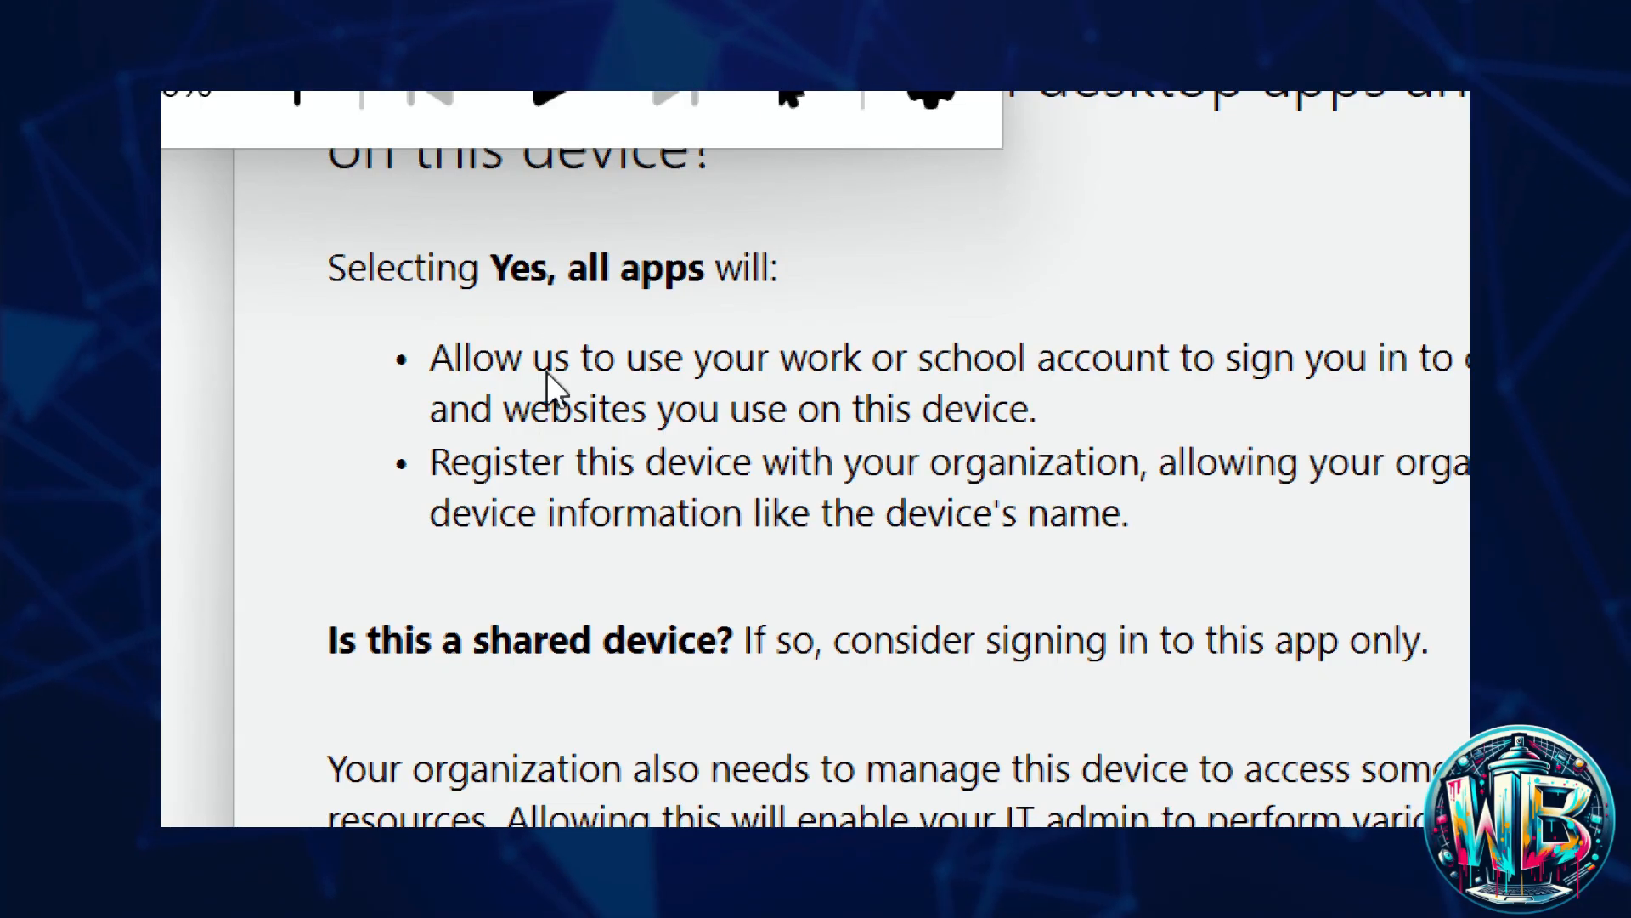
pyautogui.press('super+minus')
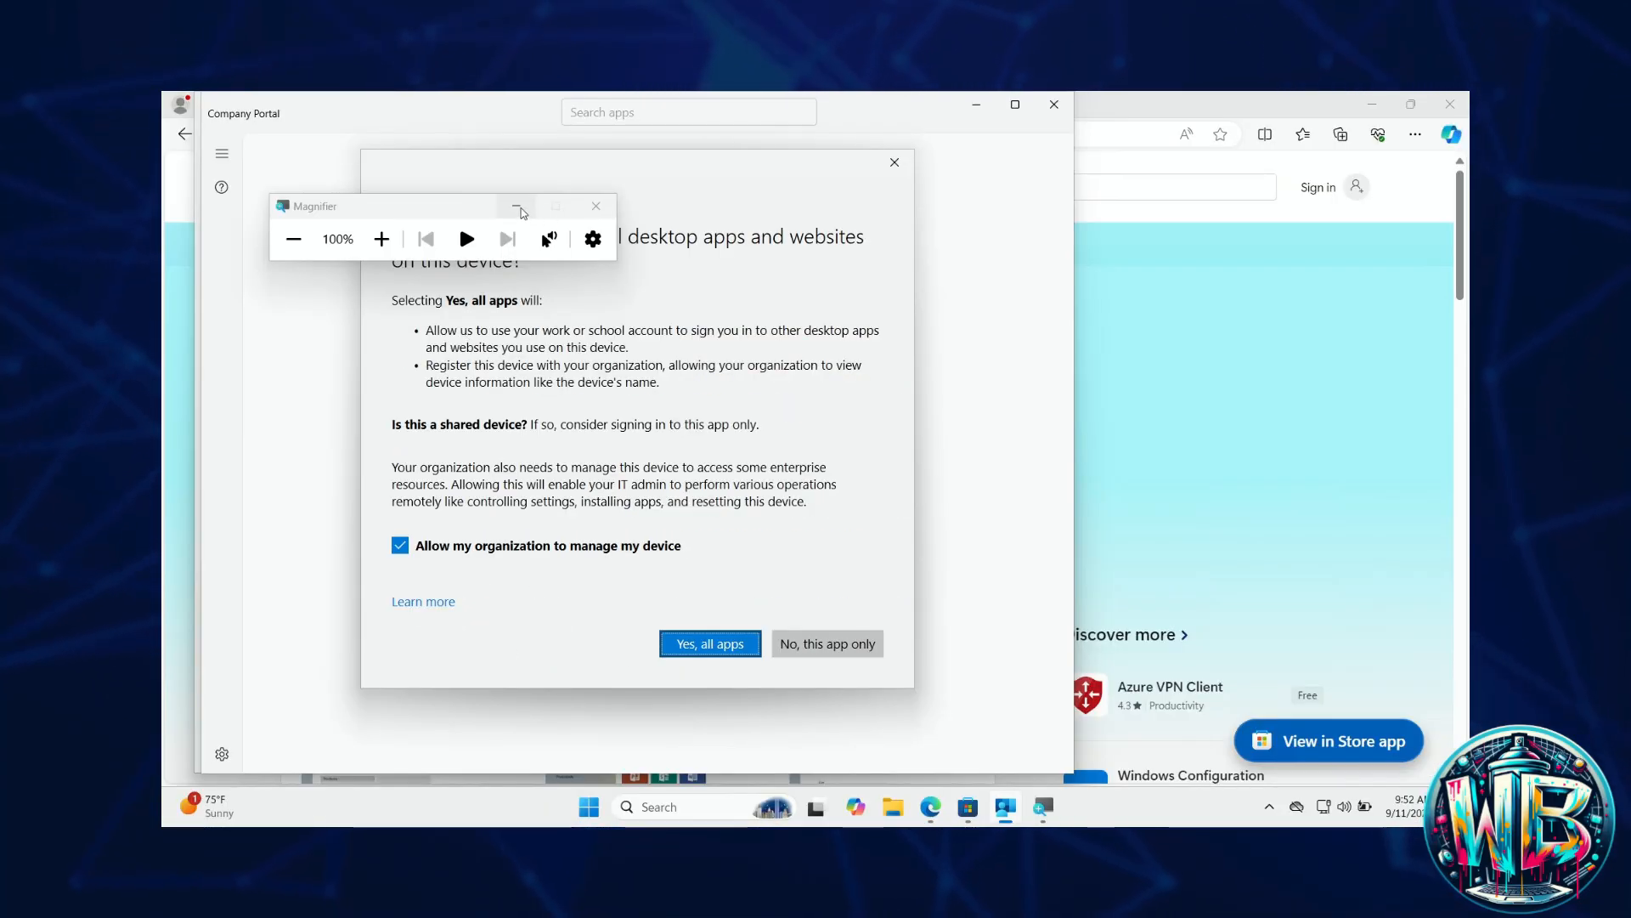
pyautogui.click(714, 646)
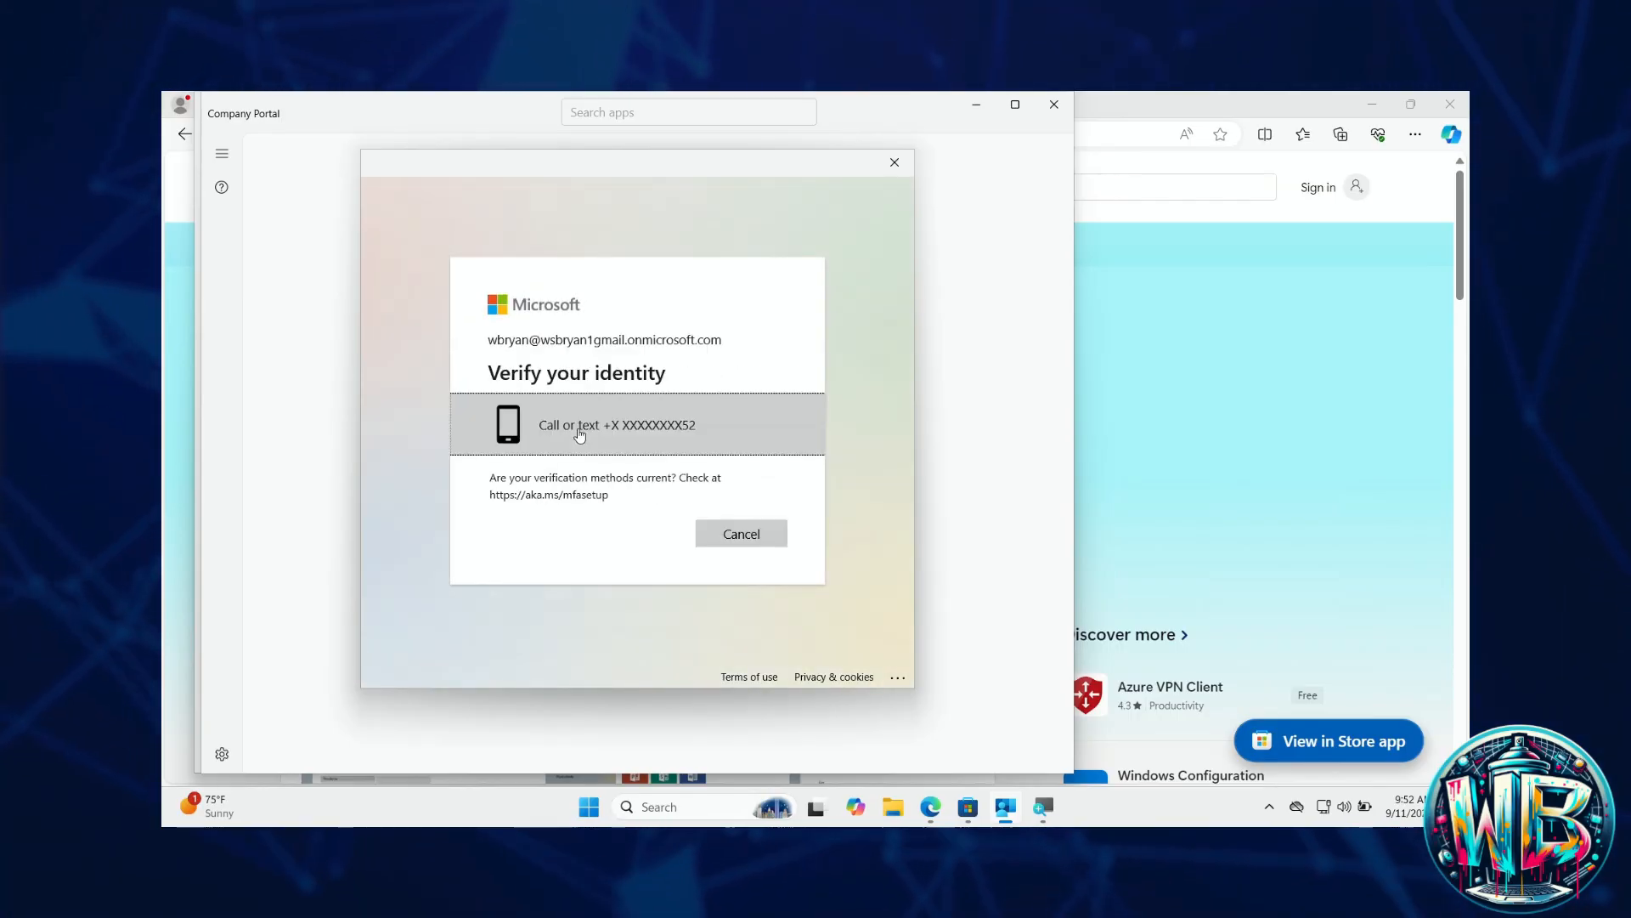
# - Request a text-message verification code, enter the received code and verify
pyautogui.click(578, 428)
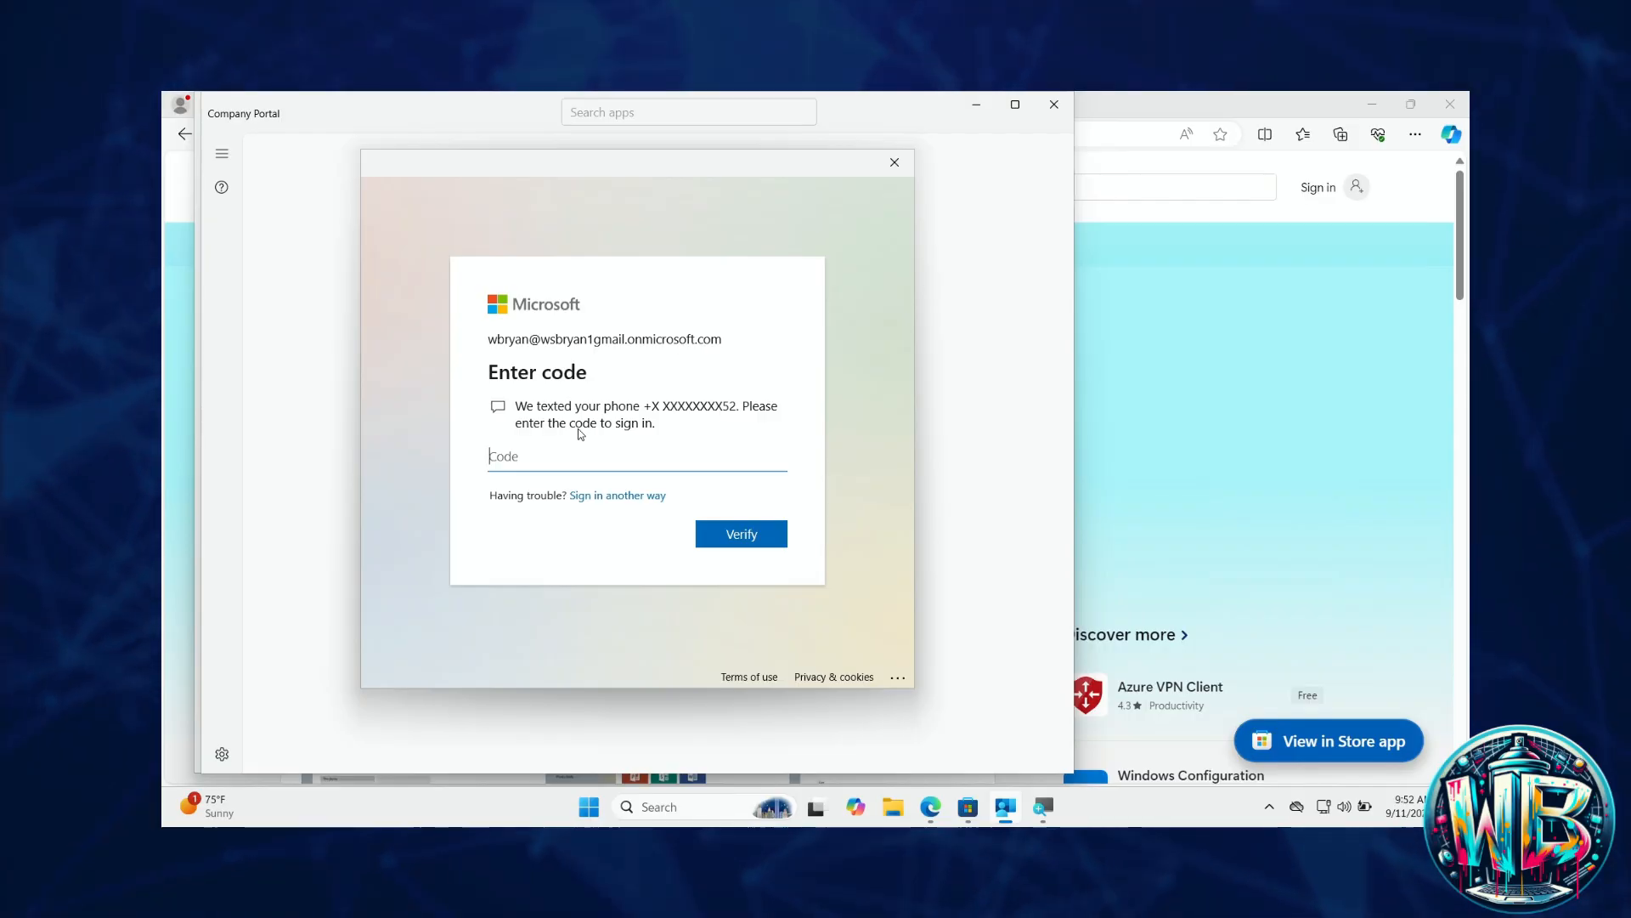
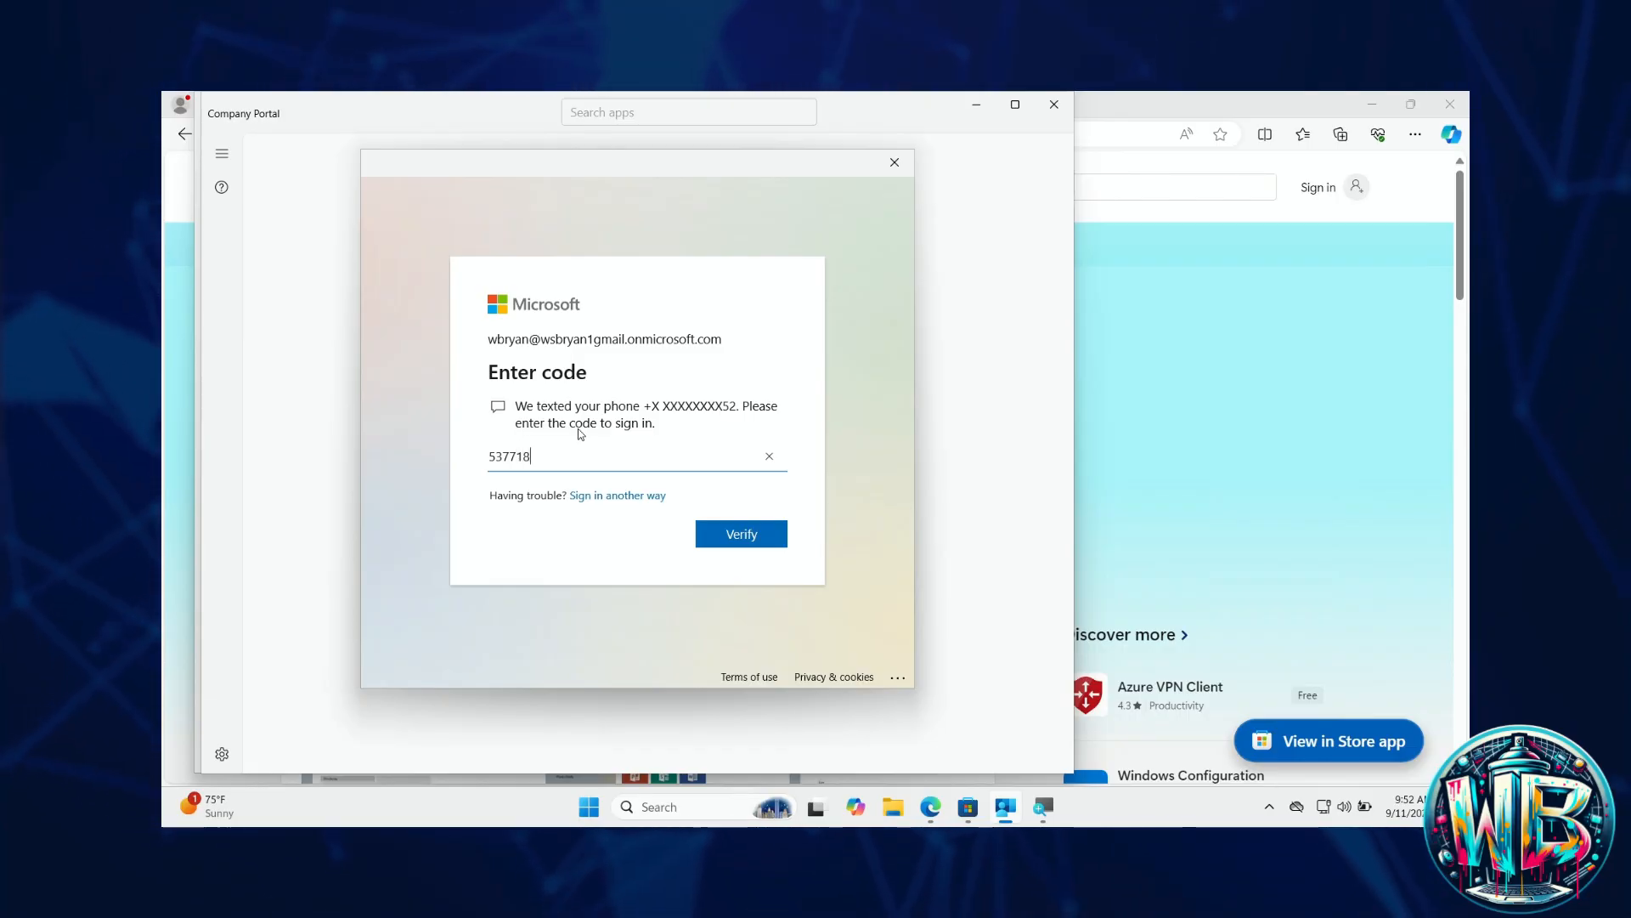
pyautogui.click(745, 544)
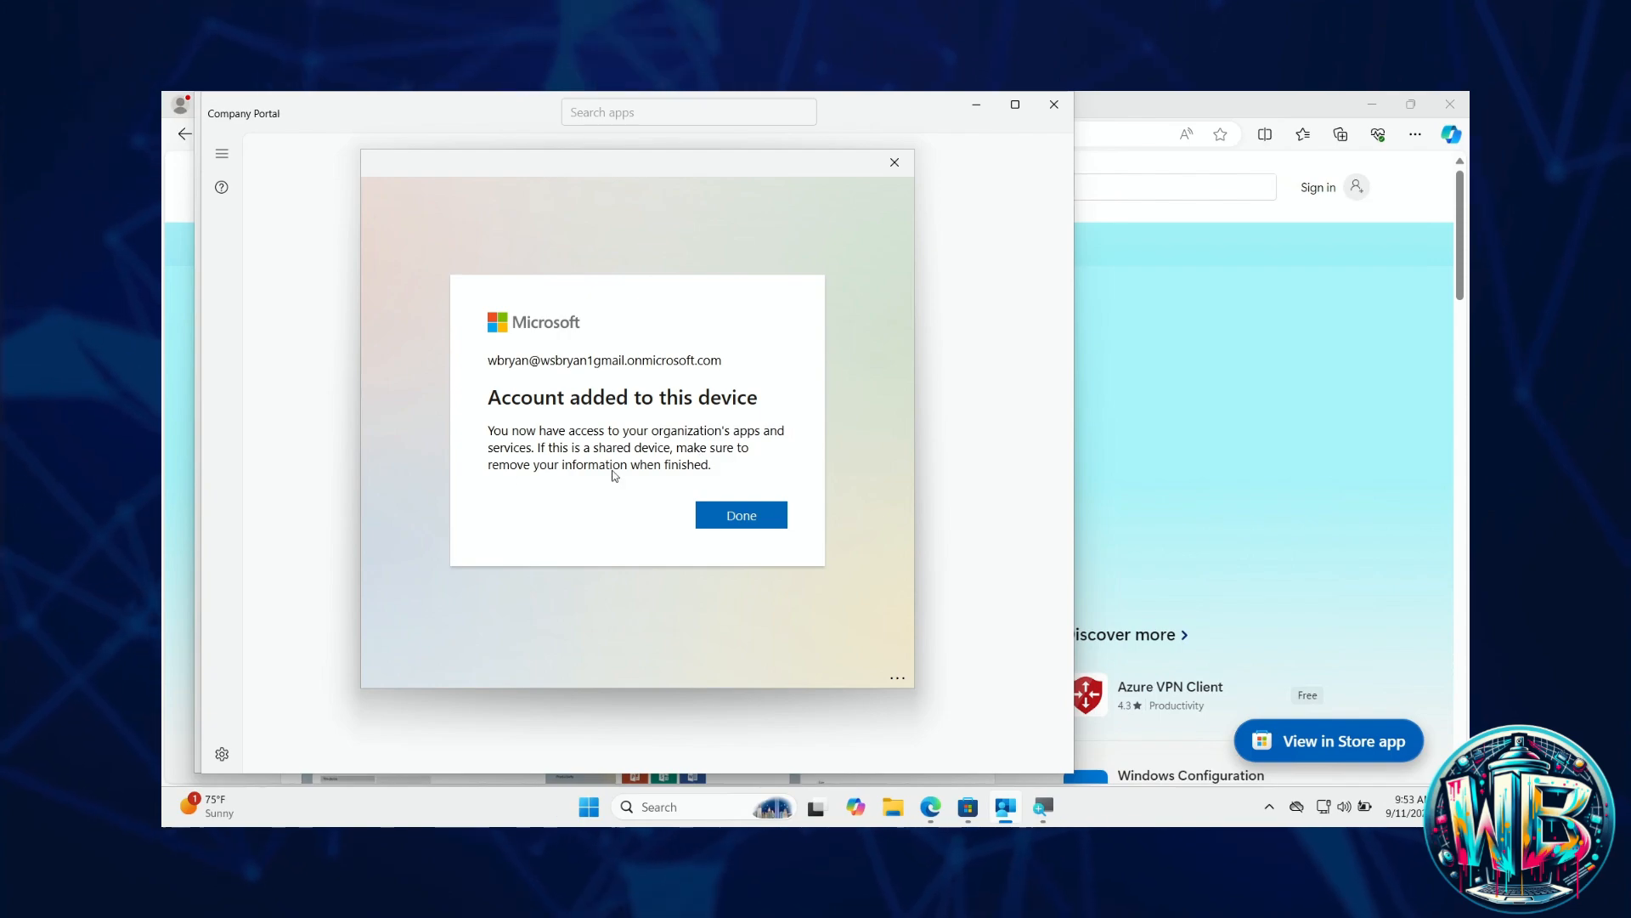
# - Confirm 'Account added to this device' with Done to reach the Home page
pyautogui.click(741, 515)
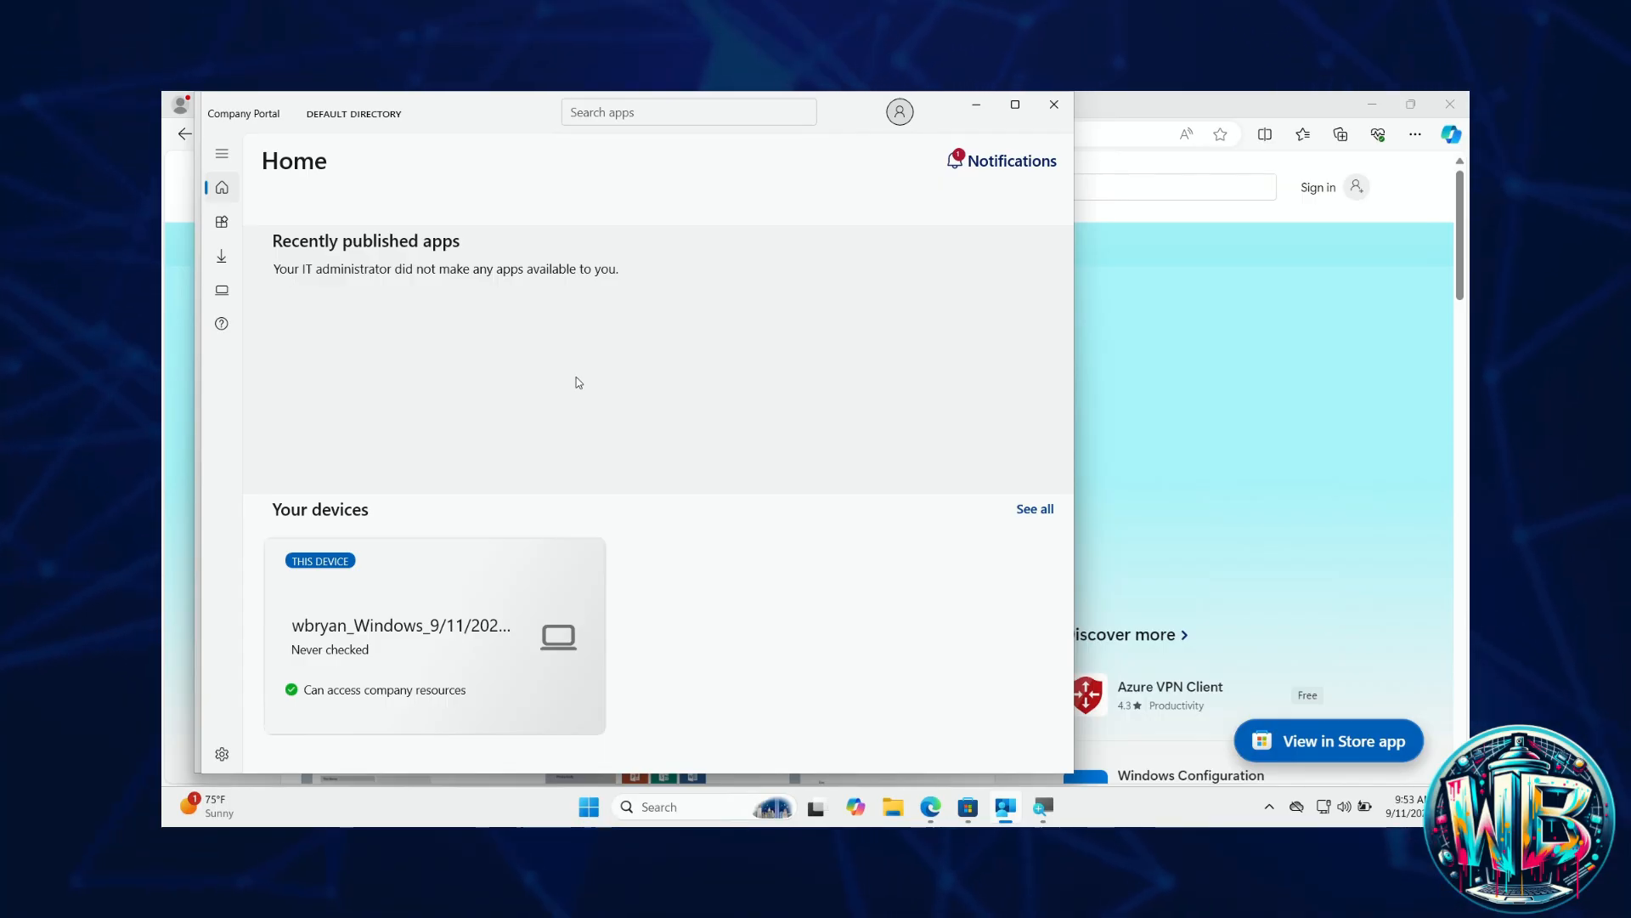
# - Open the Devices page and scroll through the registered device cards
pyautogui.click(222, 291)
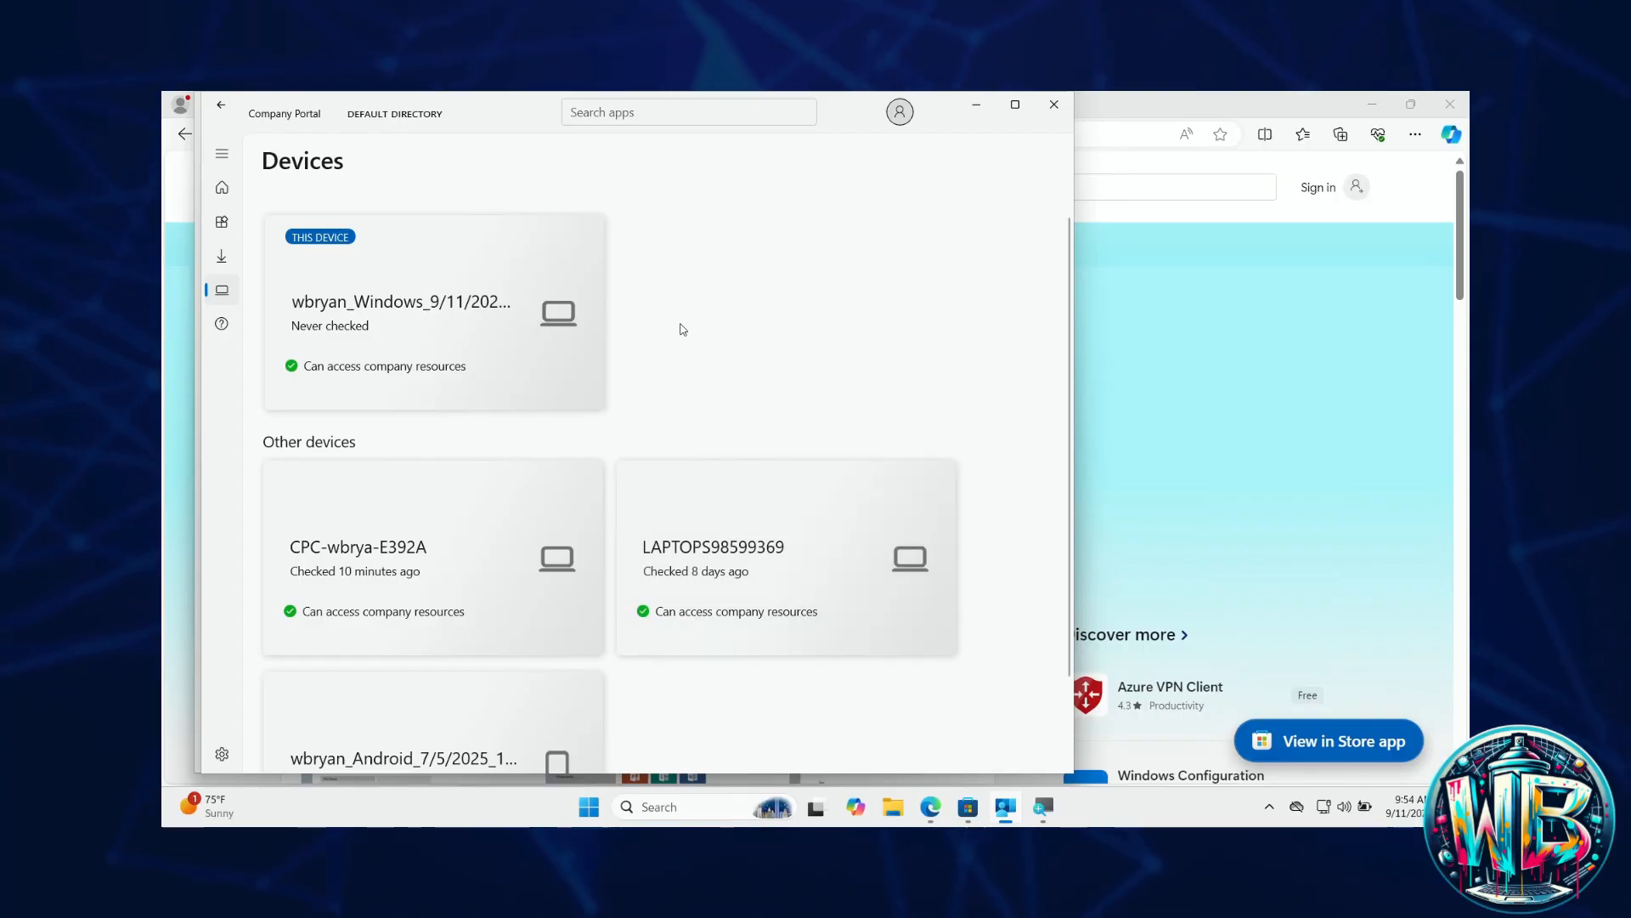
pyautogui.scroll(-2, 700, 578)
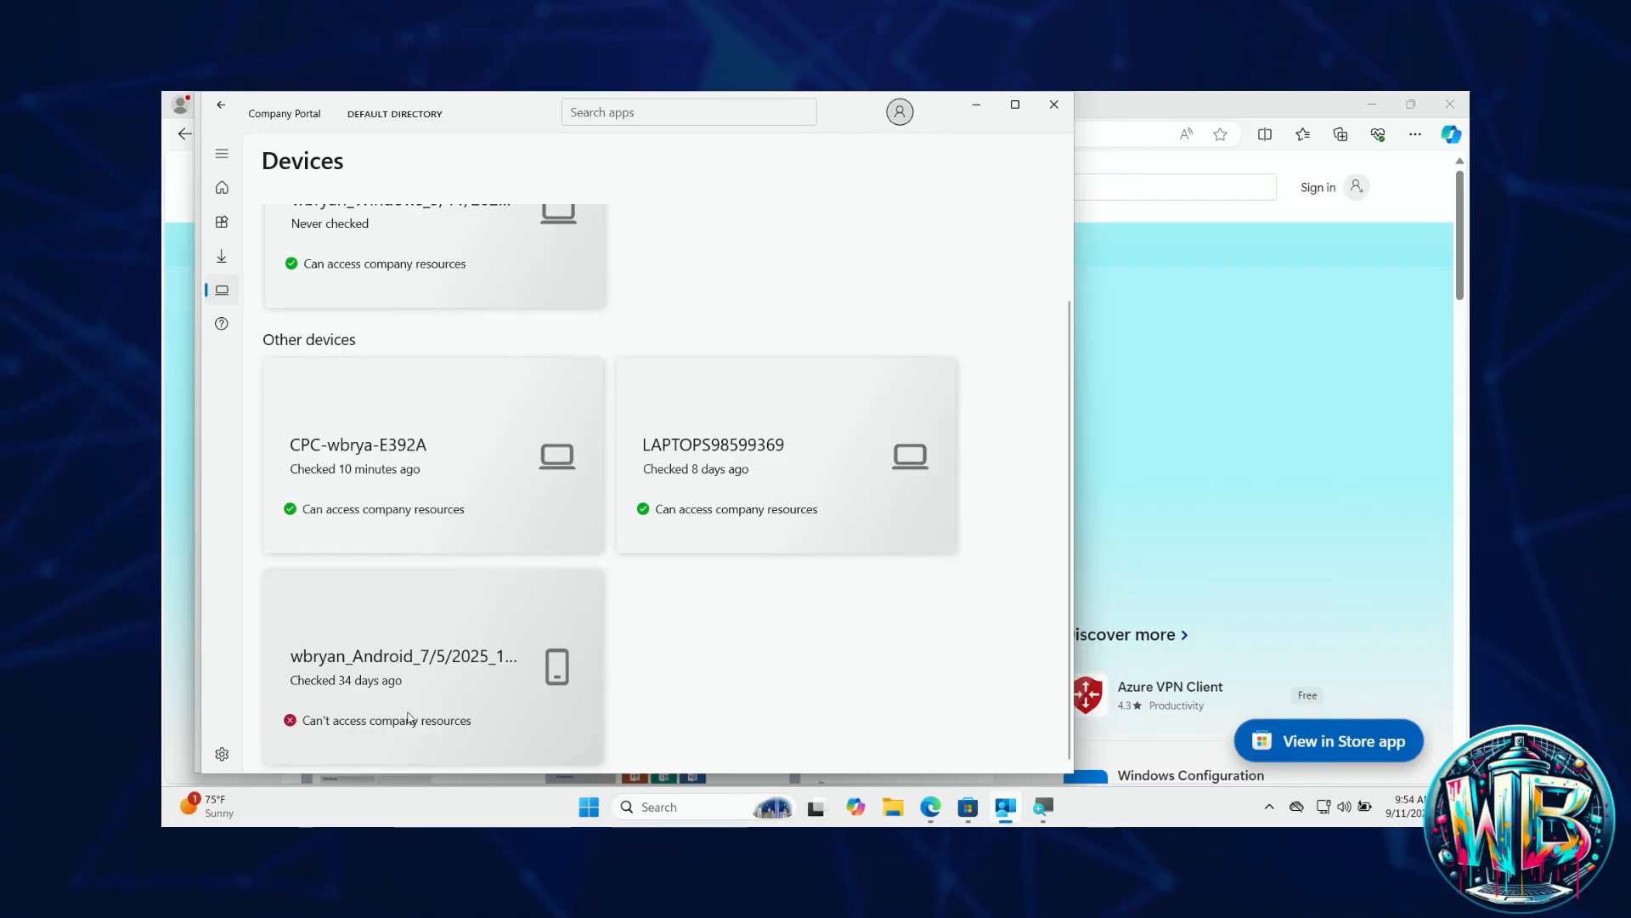
pyautogui.scroll(2, 404, 452)
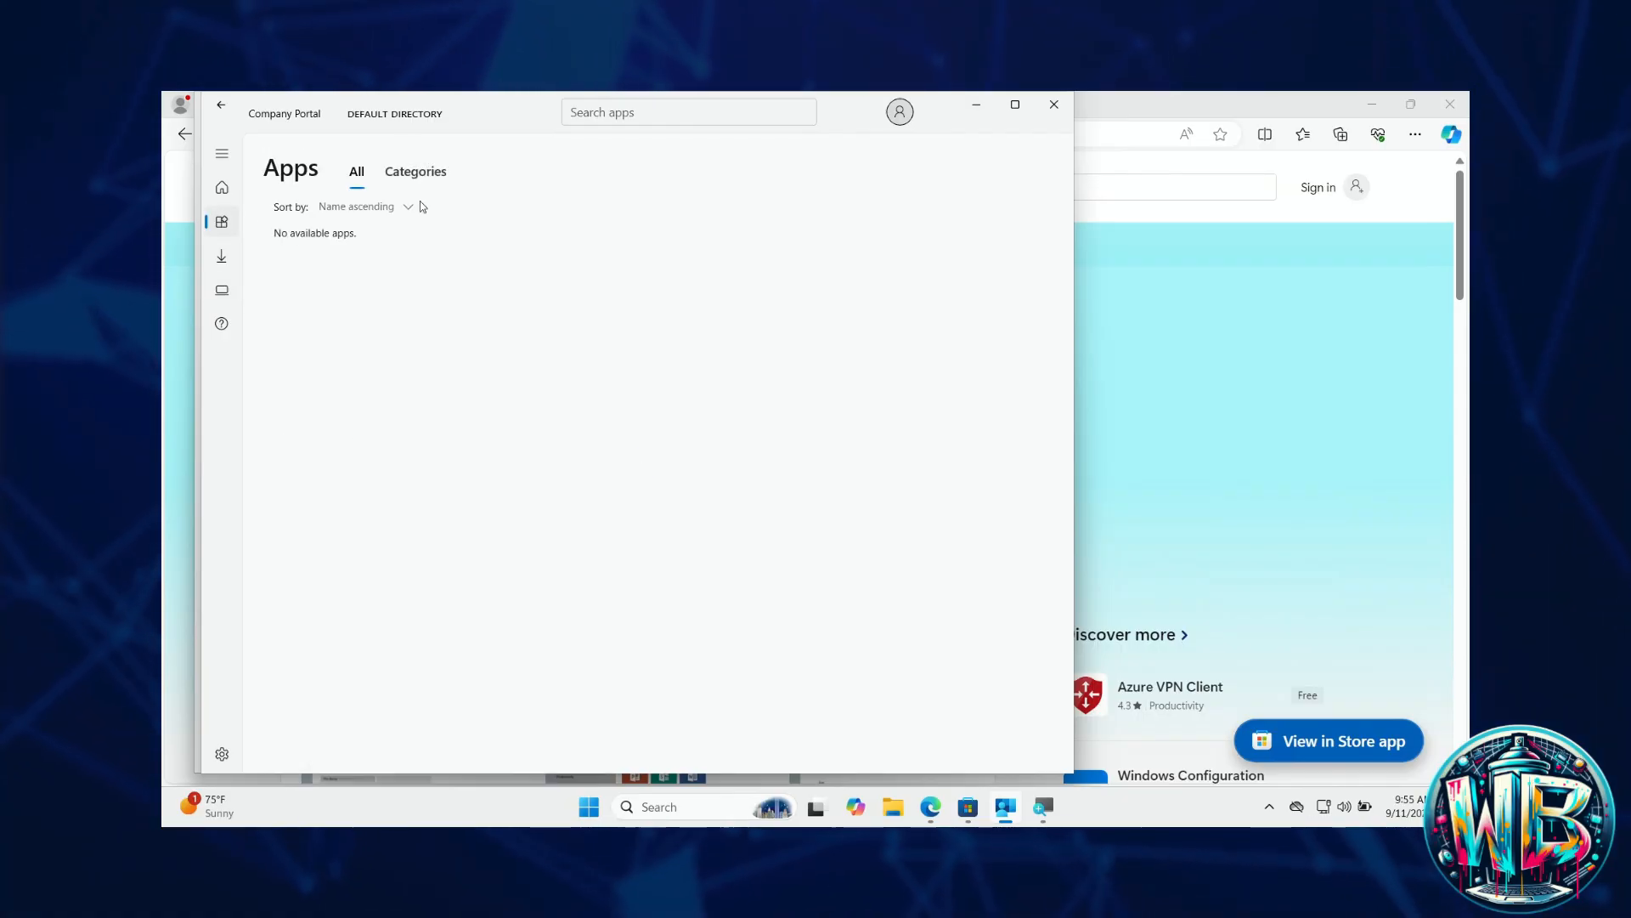
pyautogui.click(422, 184)
pyautogui.click(357, 173)
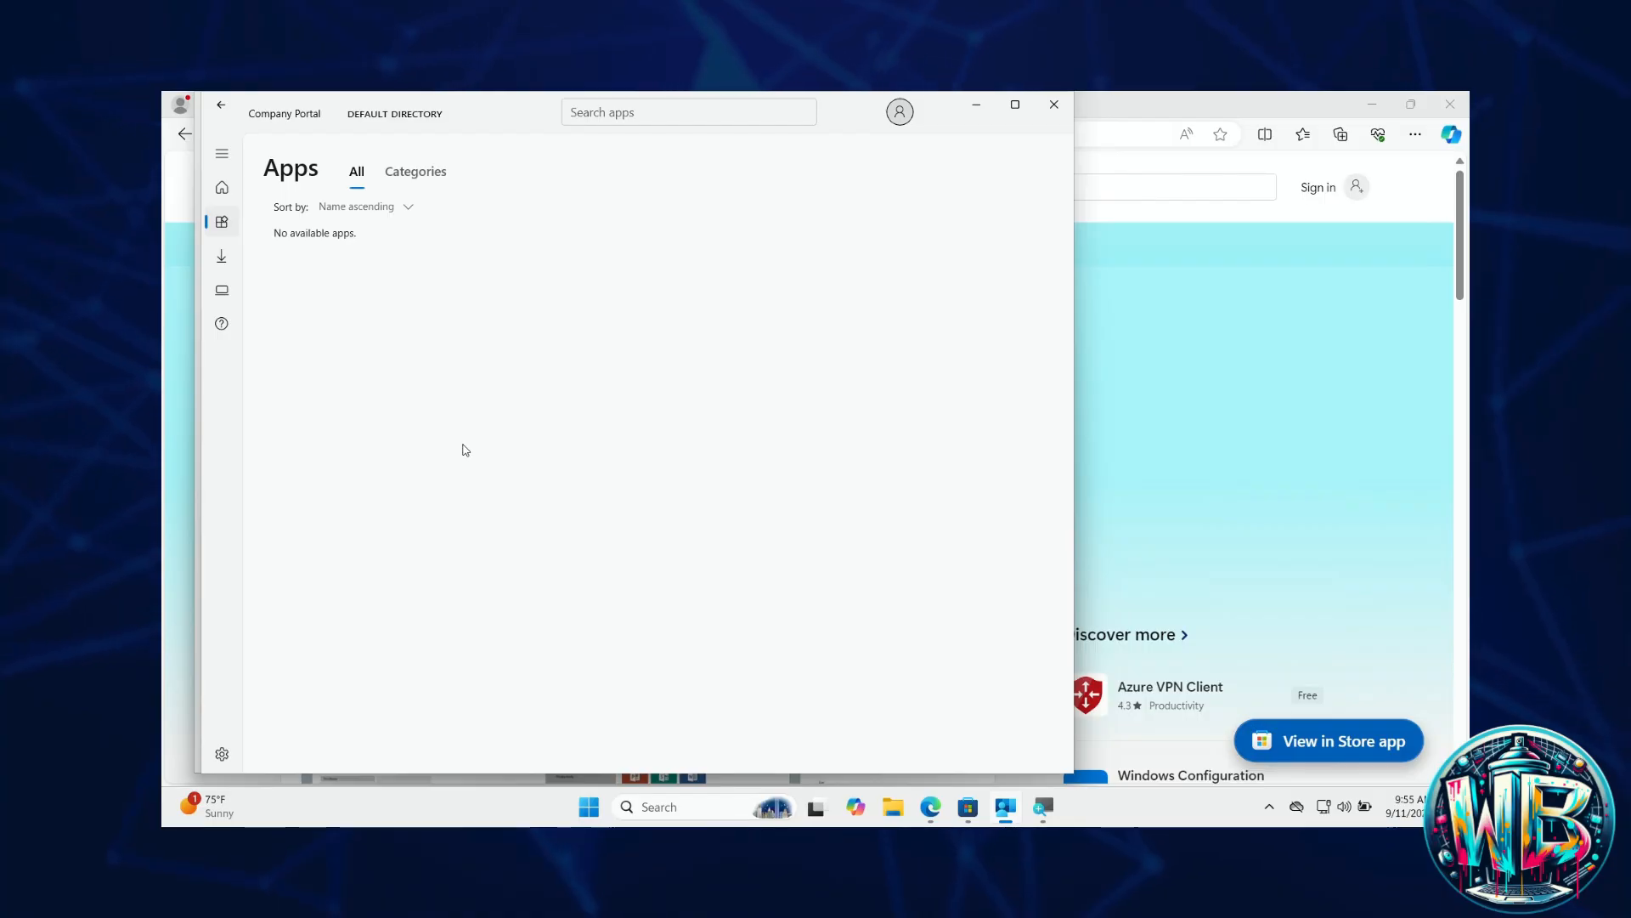
pyautogui.click(222, 322)
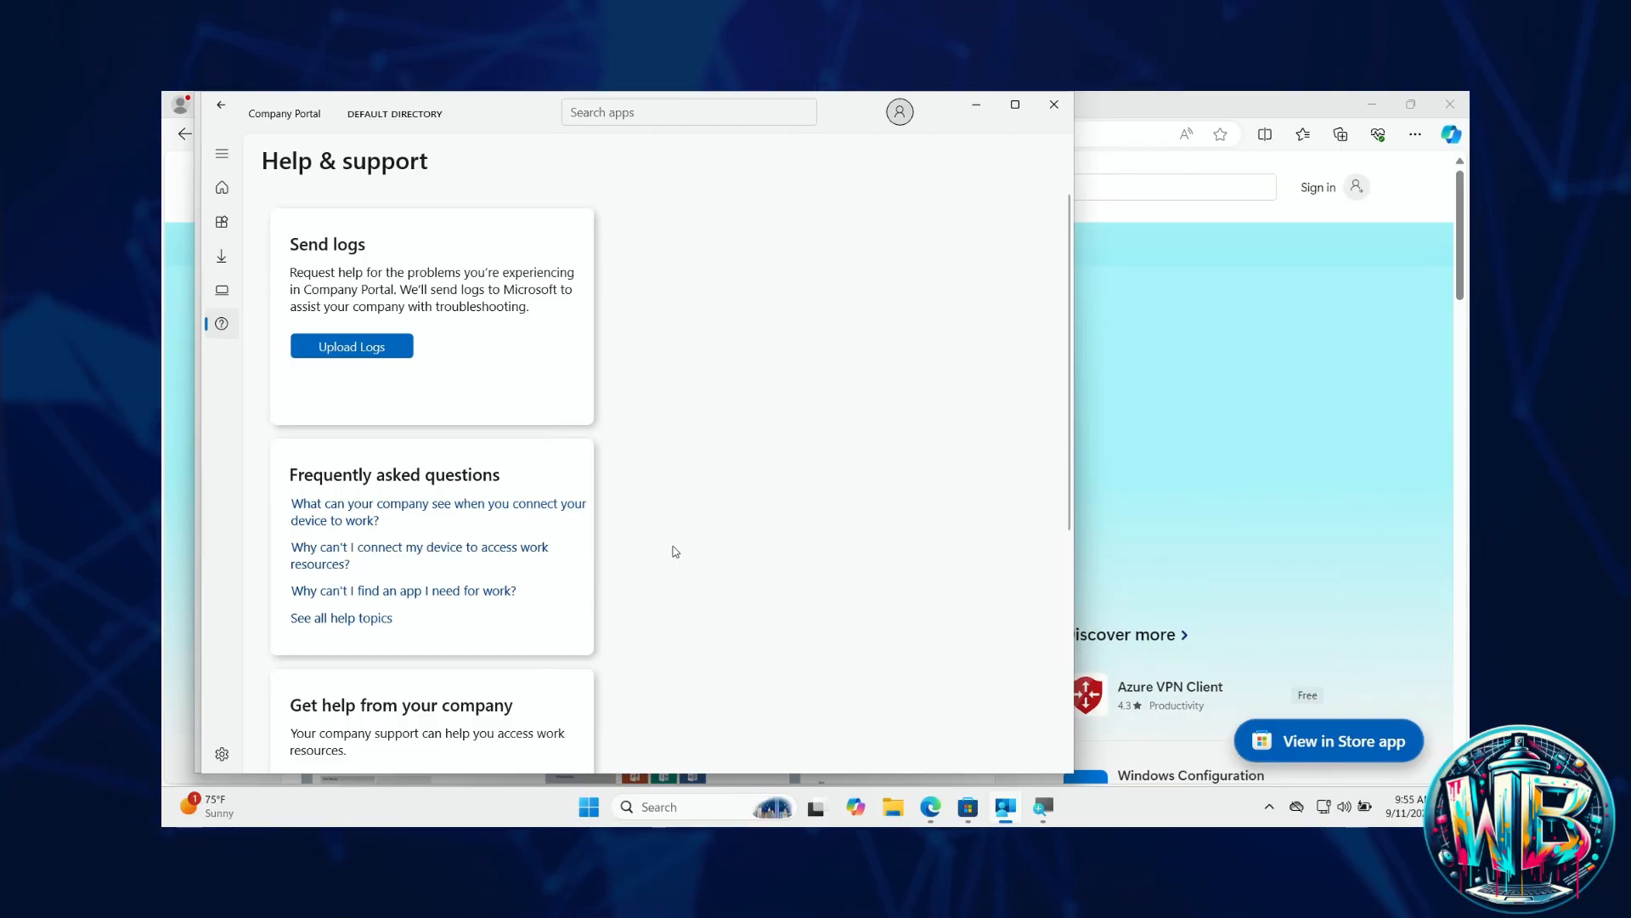
pyautogui.scroll(-2, 675, 553)
pyautogui.scroll(-1, 671, 550)
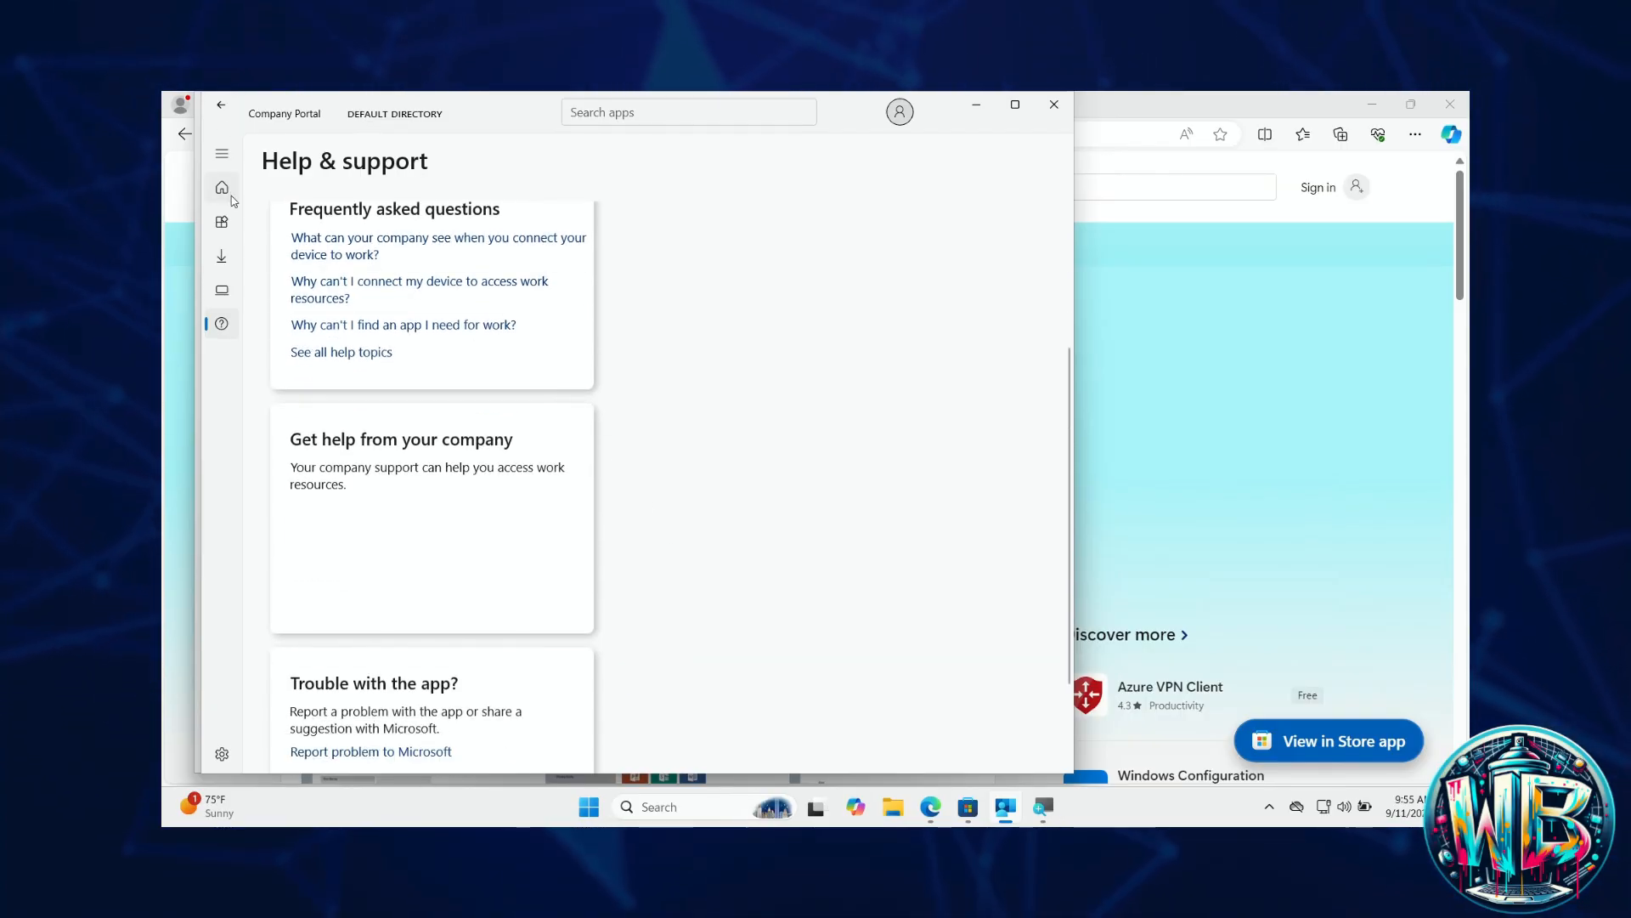
pyautogui.click(224, 158)
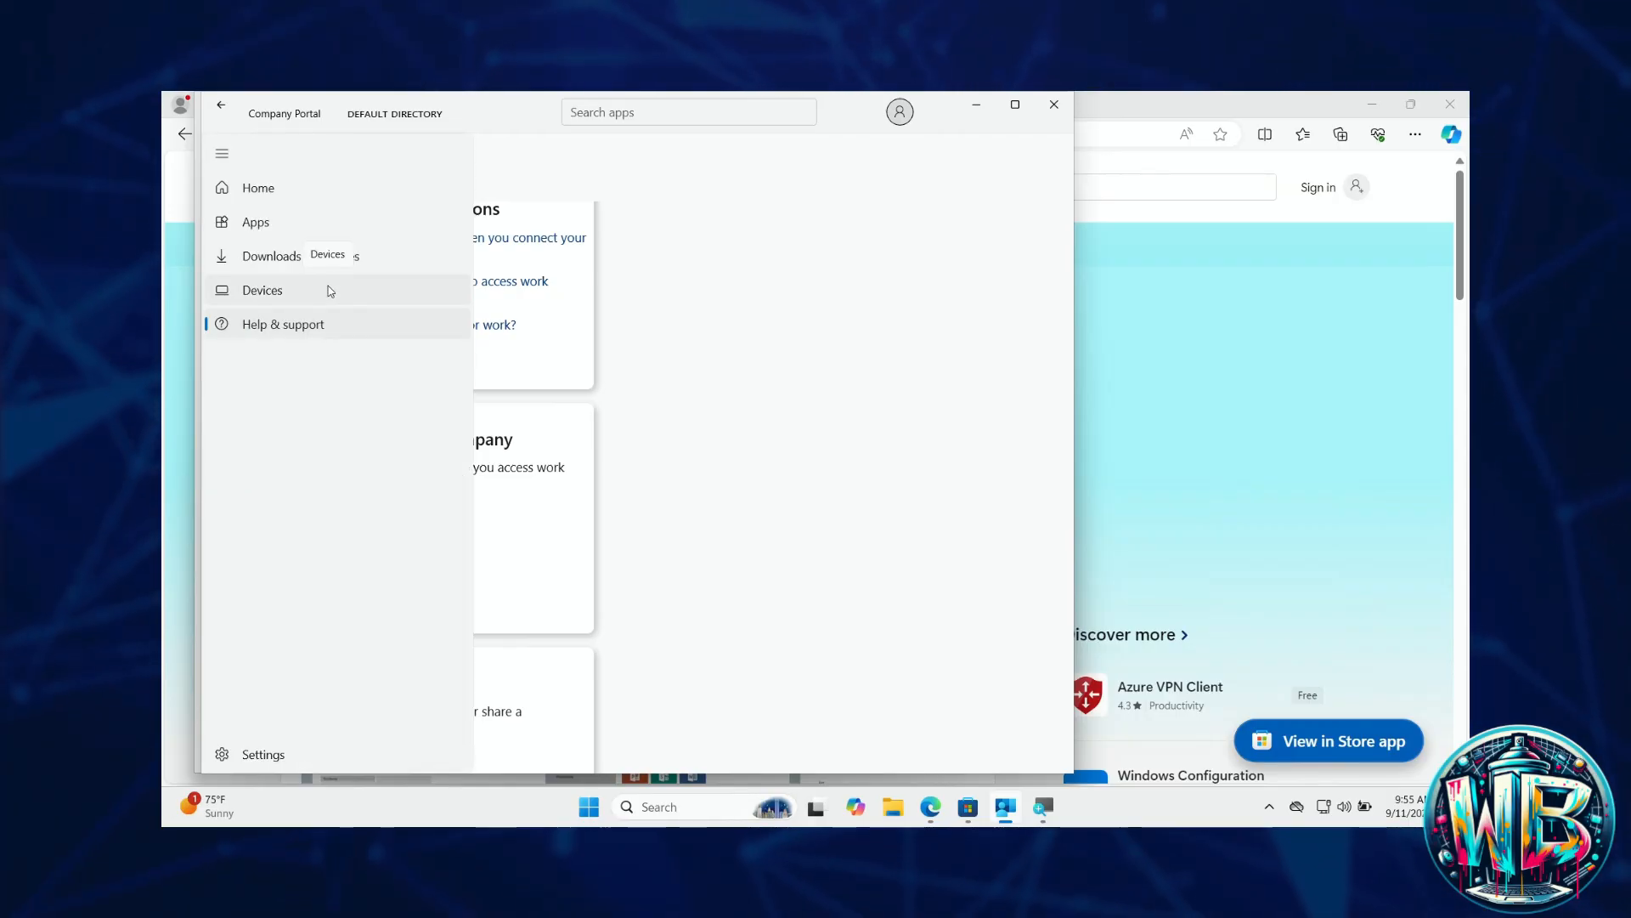
pyautogui.click(745, 561)
pyautogui.scroll(3, 703, 594)
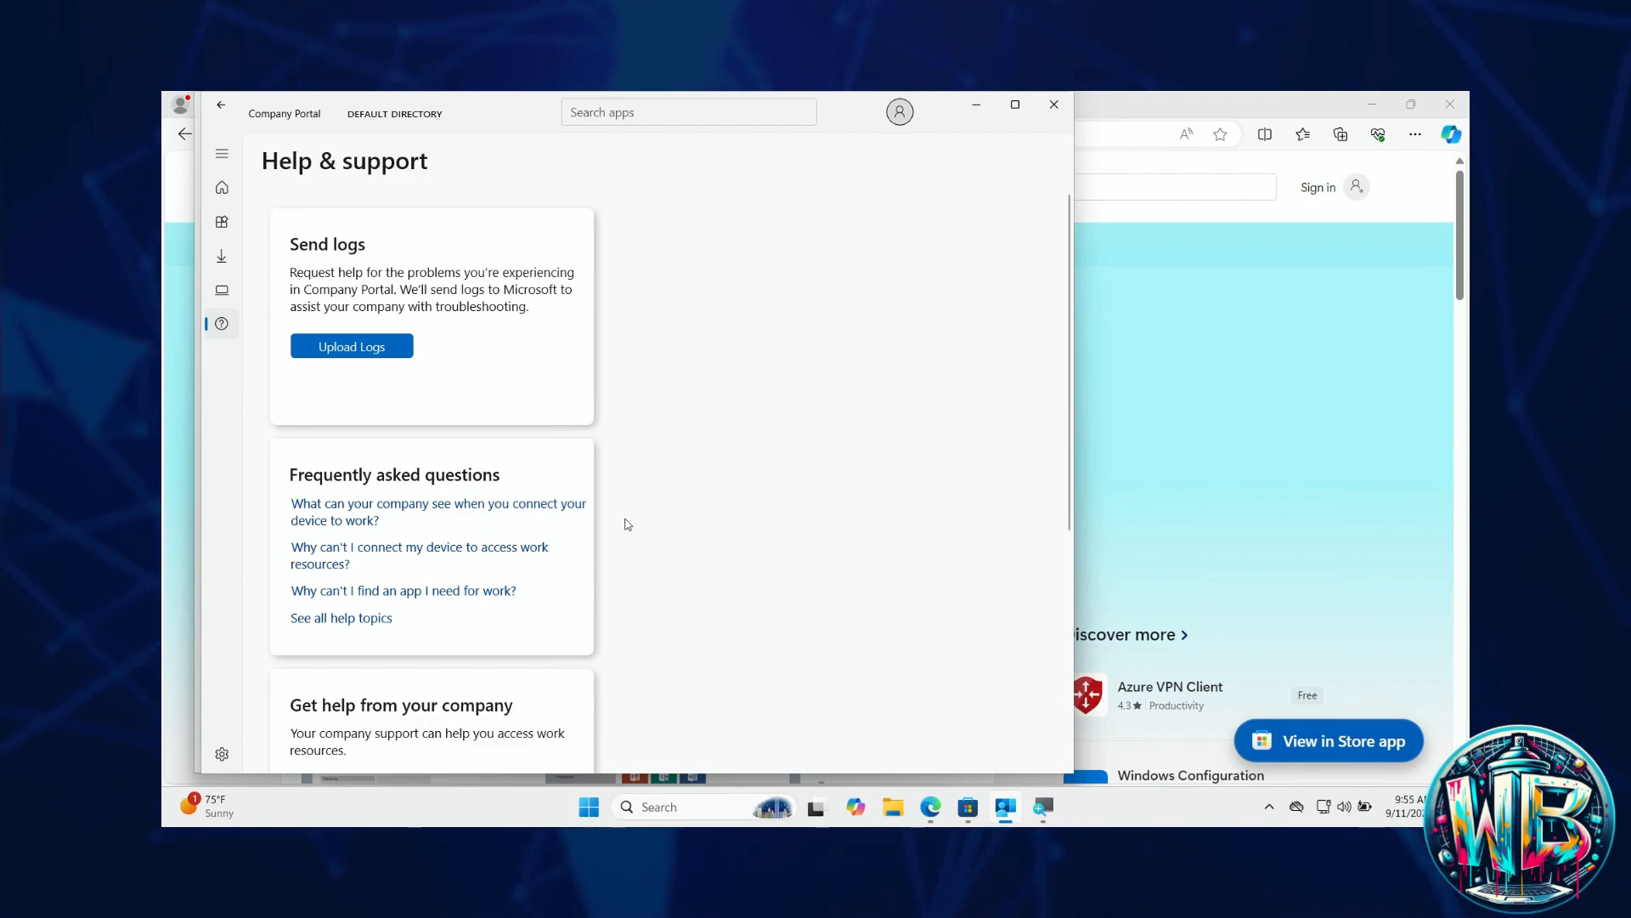
pyautogui.click(221, 292)
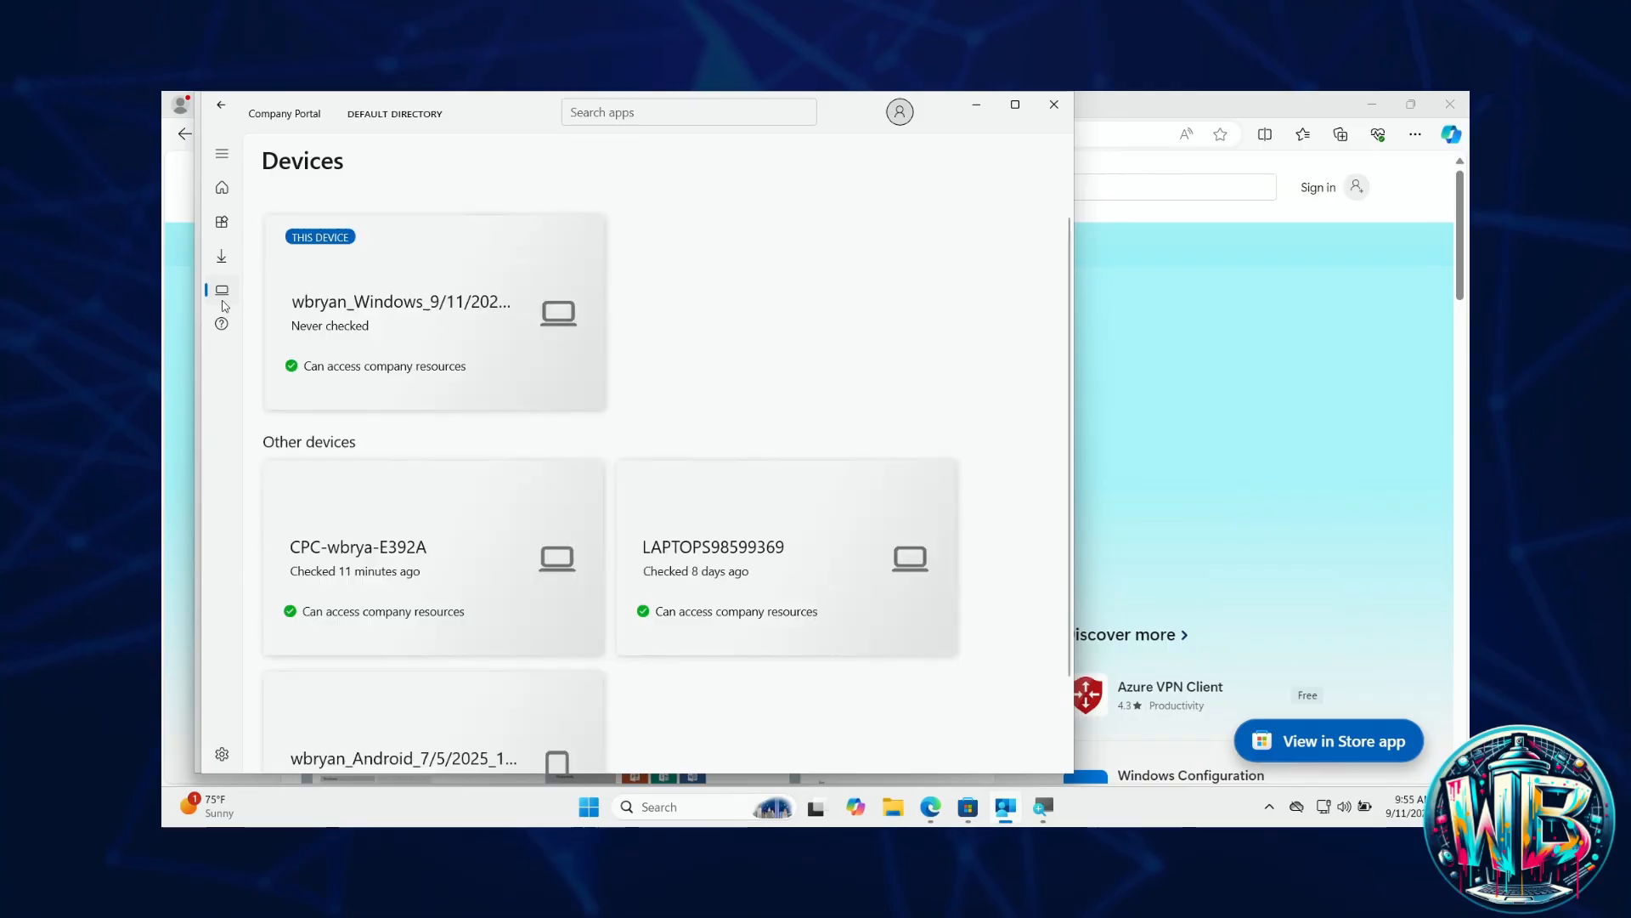
# - Review this device's details and Actions list, then open the Cloud PC device's details
pyautogui.click(435, 304)
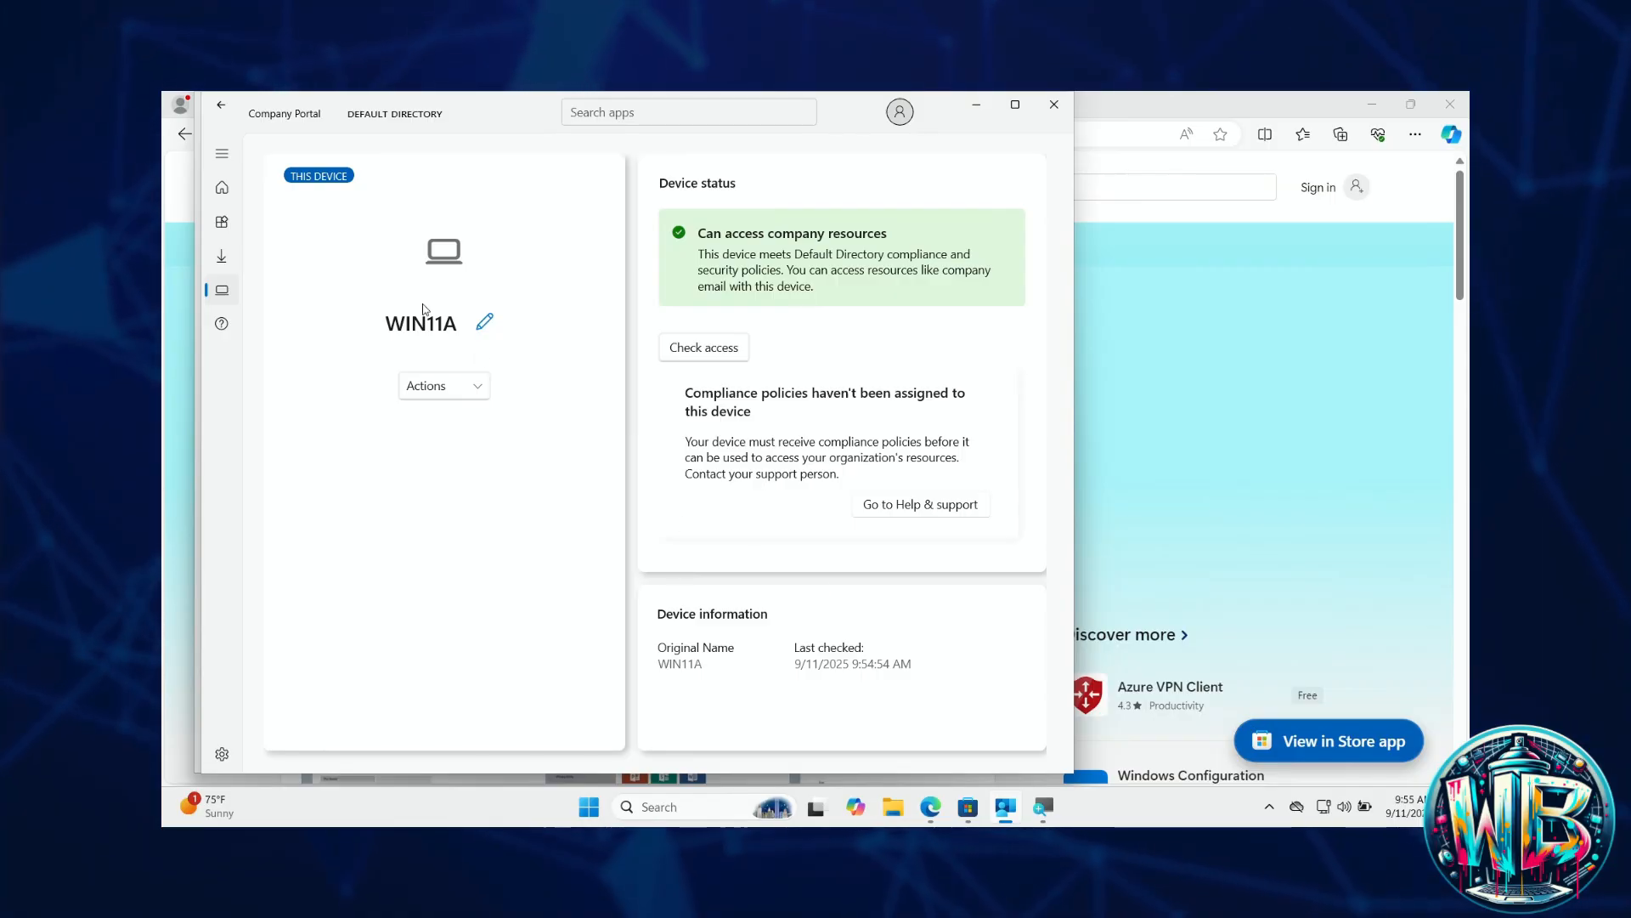
pyautogui.click(469, 394)
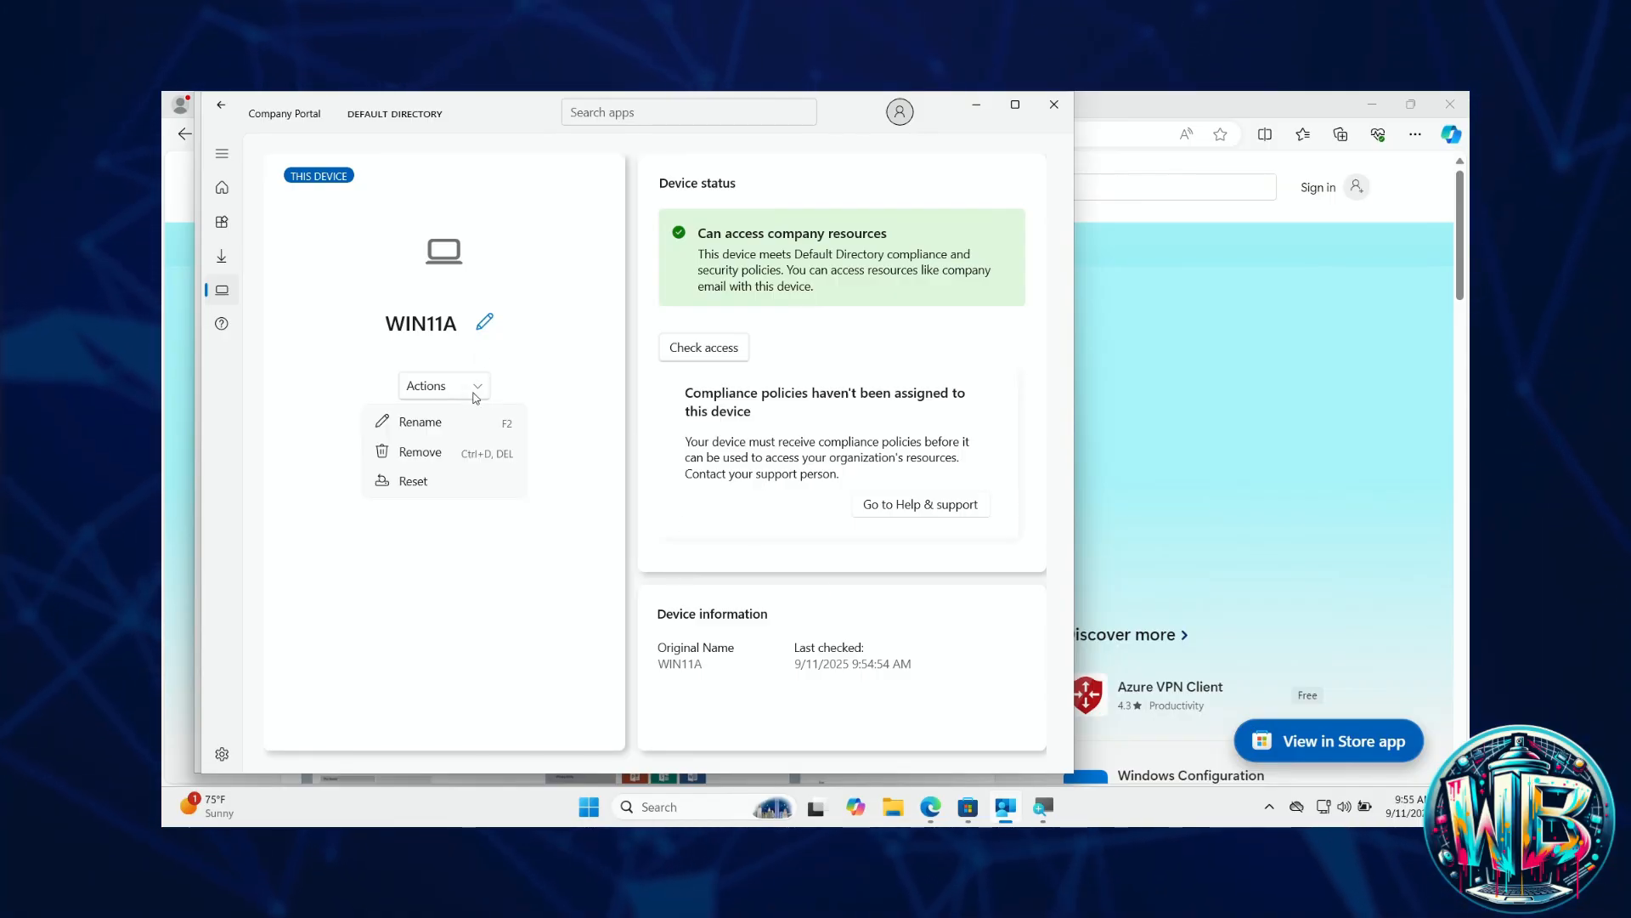
pyautogui.click(223, 292)
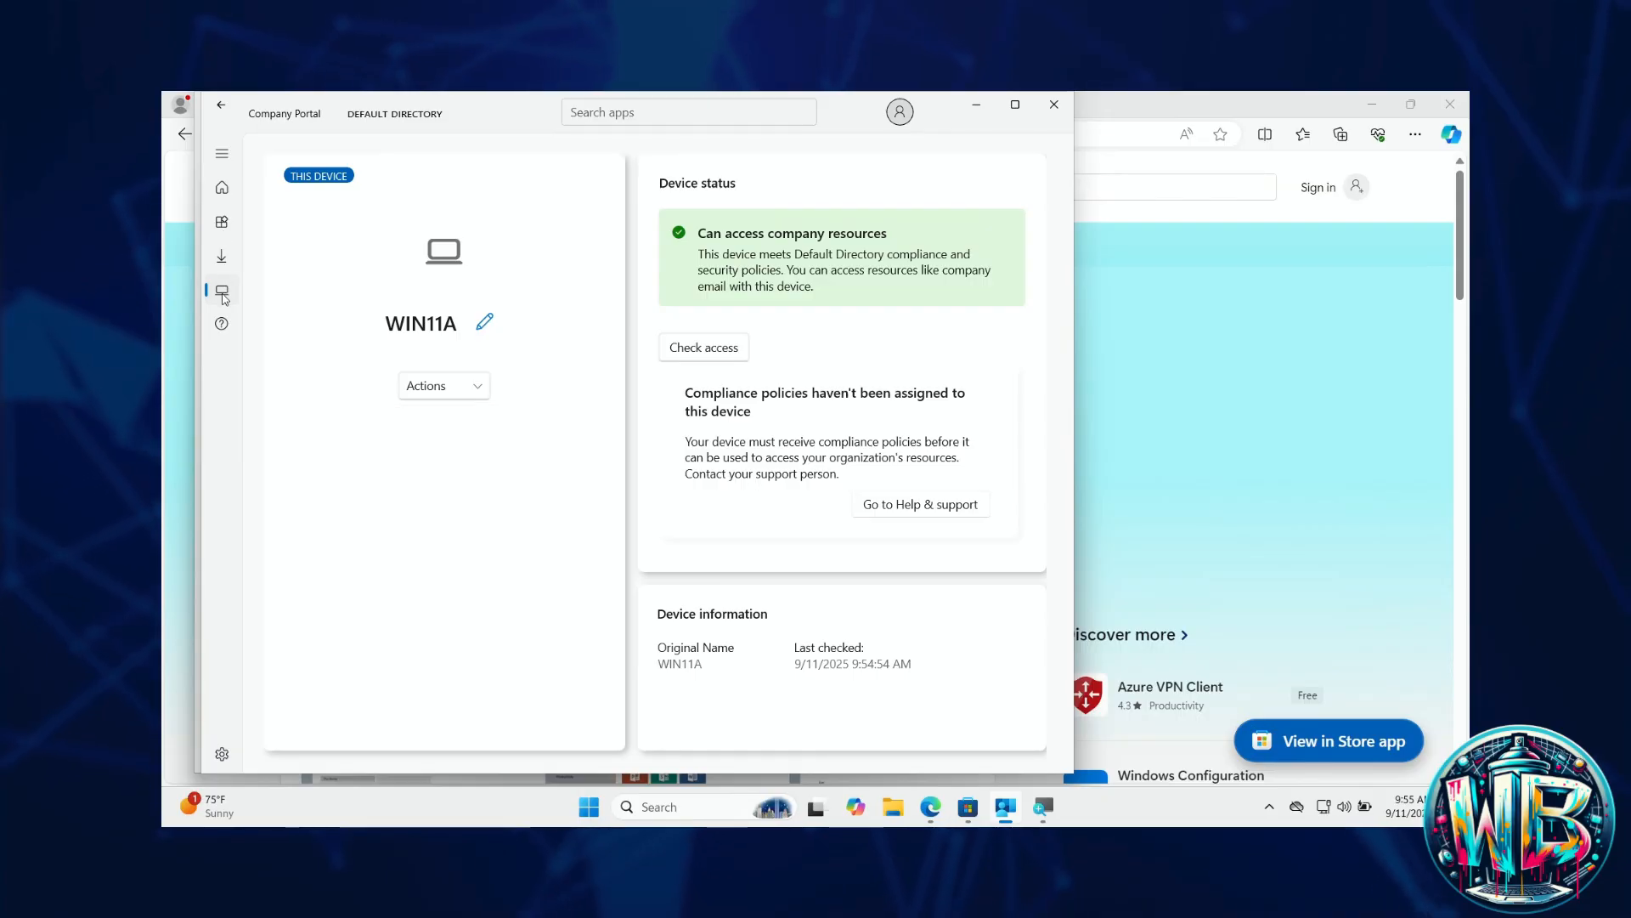
pyautogui.click(221, 104)
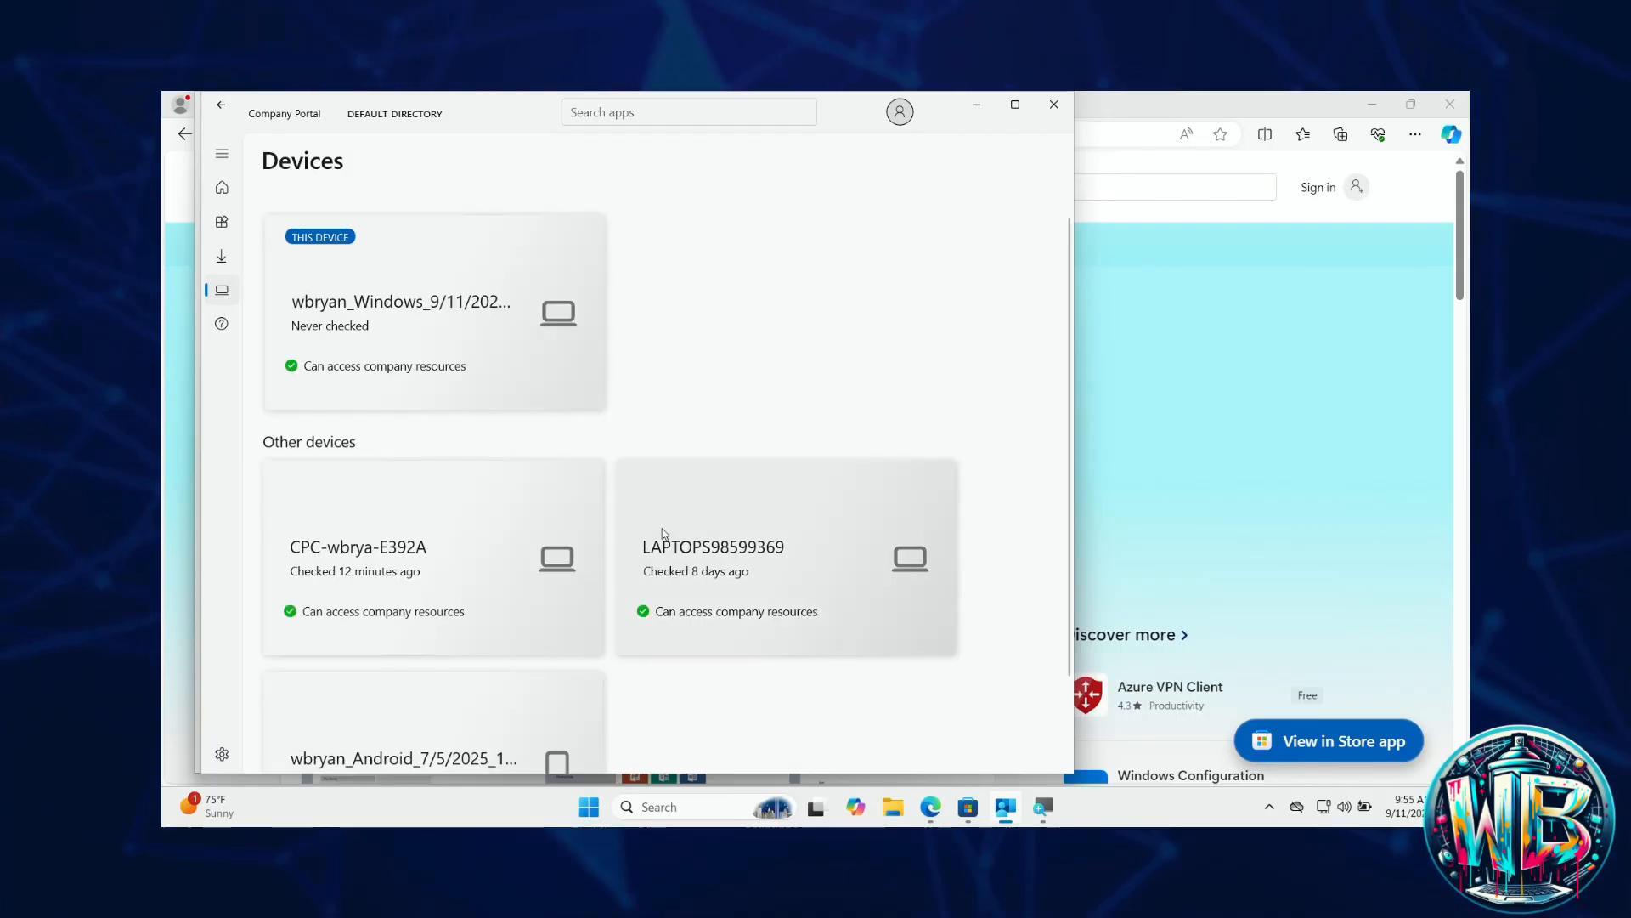
pyautogui.click(521, 646)
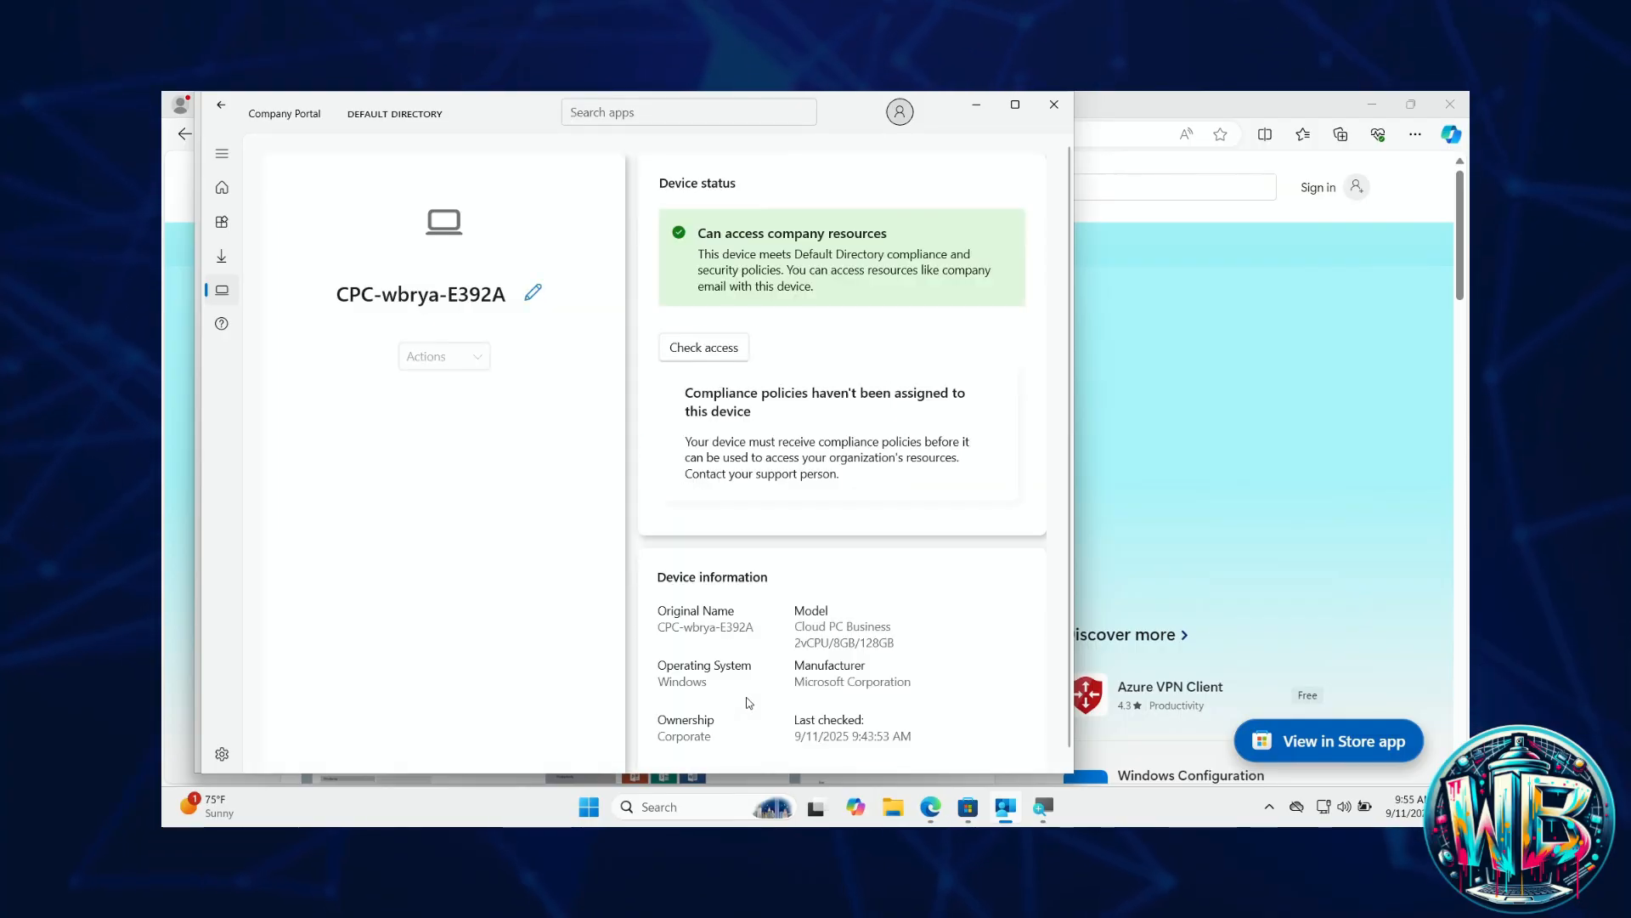
# - Read the Cloud PC's model specification and Corporate ownership details
pyautogui.scroll(-1, 770, 338)
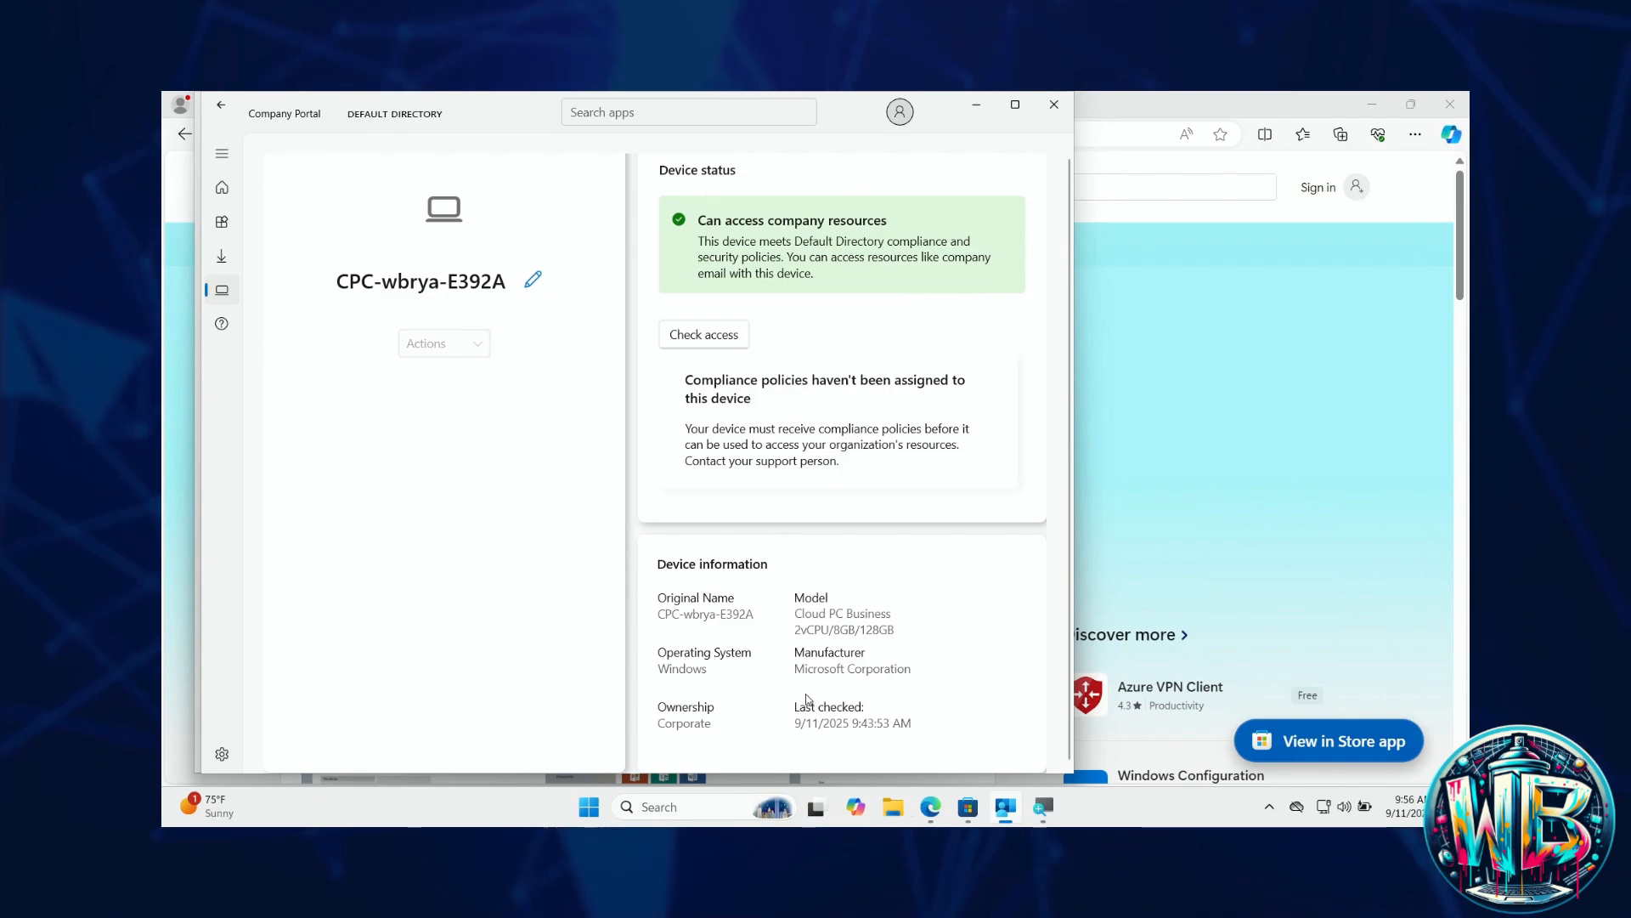
pyautogui.moveTo(895, 614); pyautogui.dragTo(846, 633)
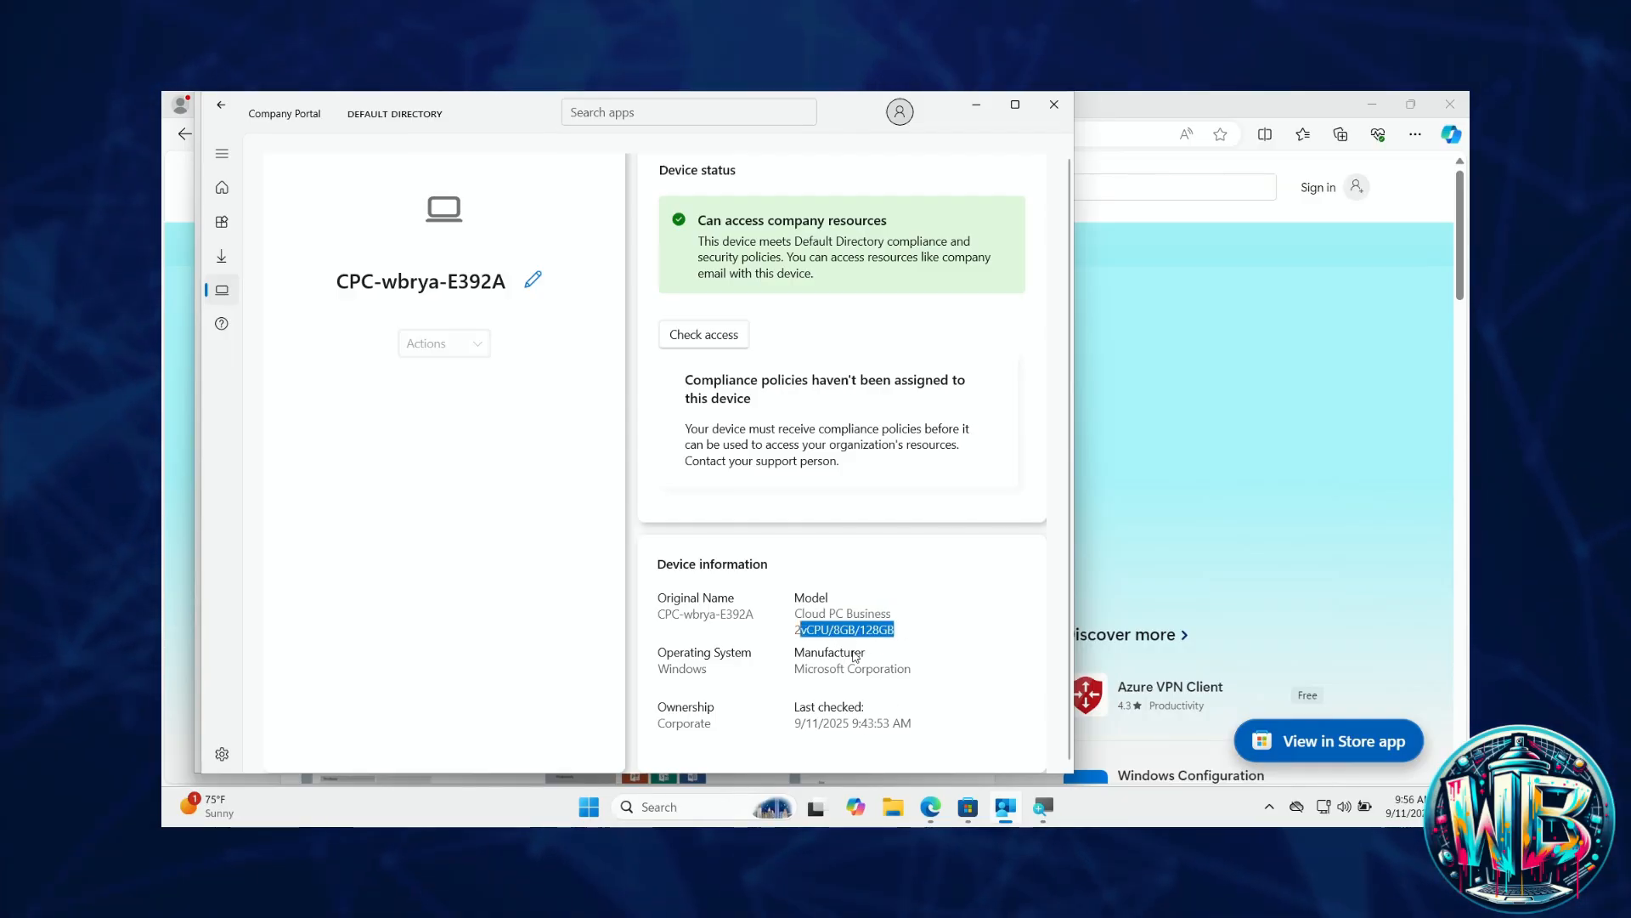
pyautogui.click(761, 723)
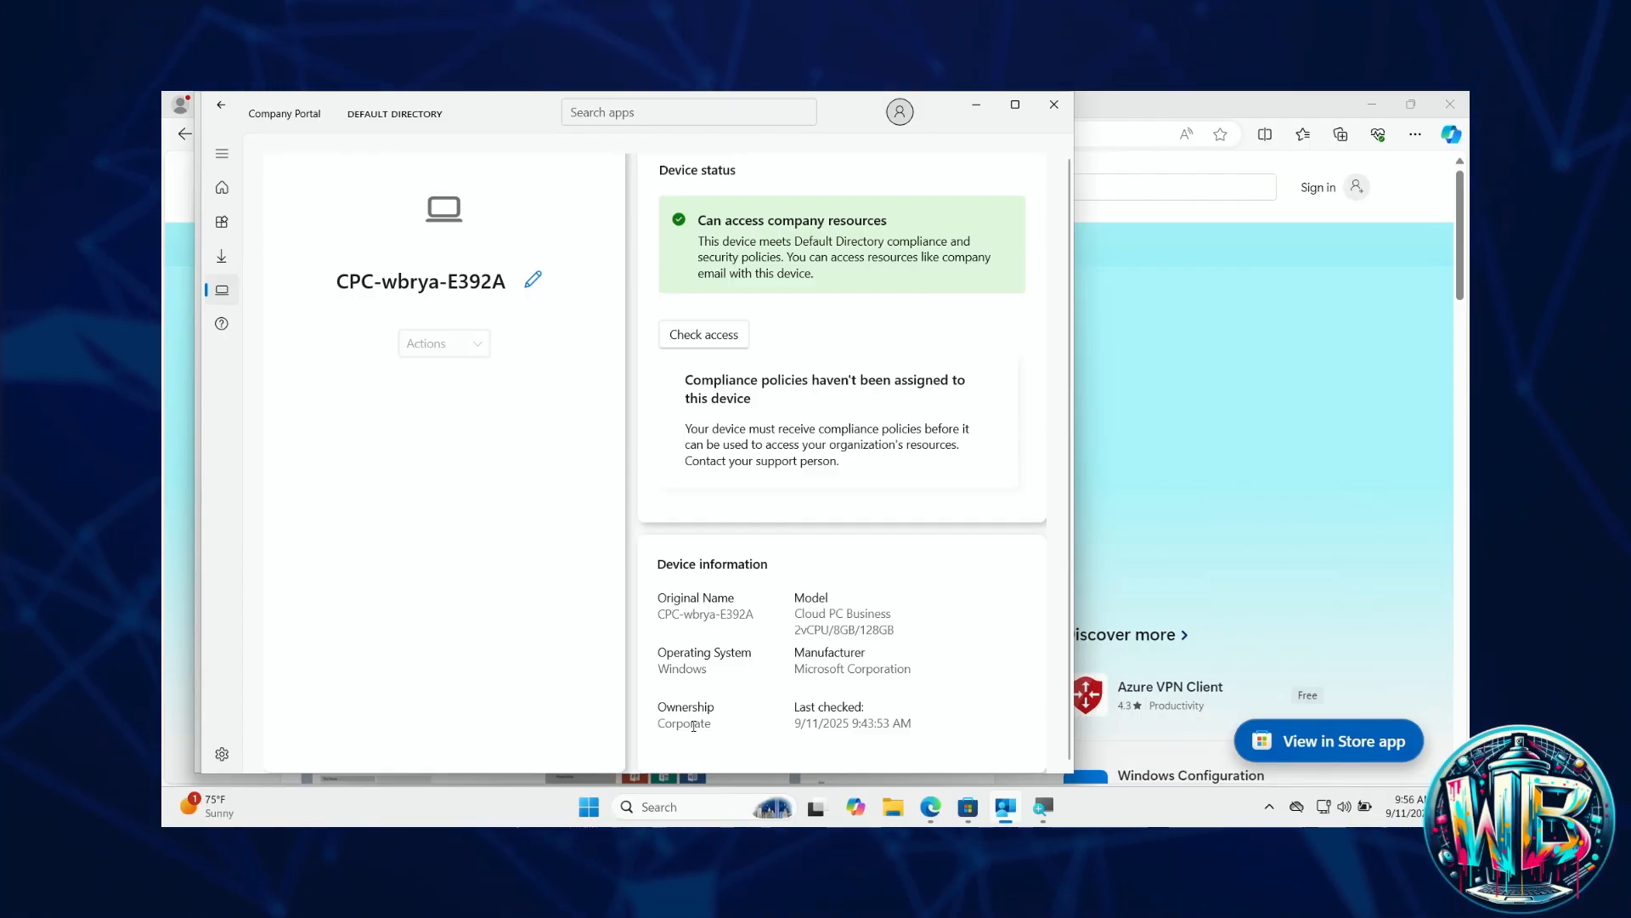
pyautogui.doubleClick(703, 724)
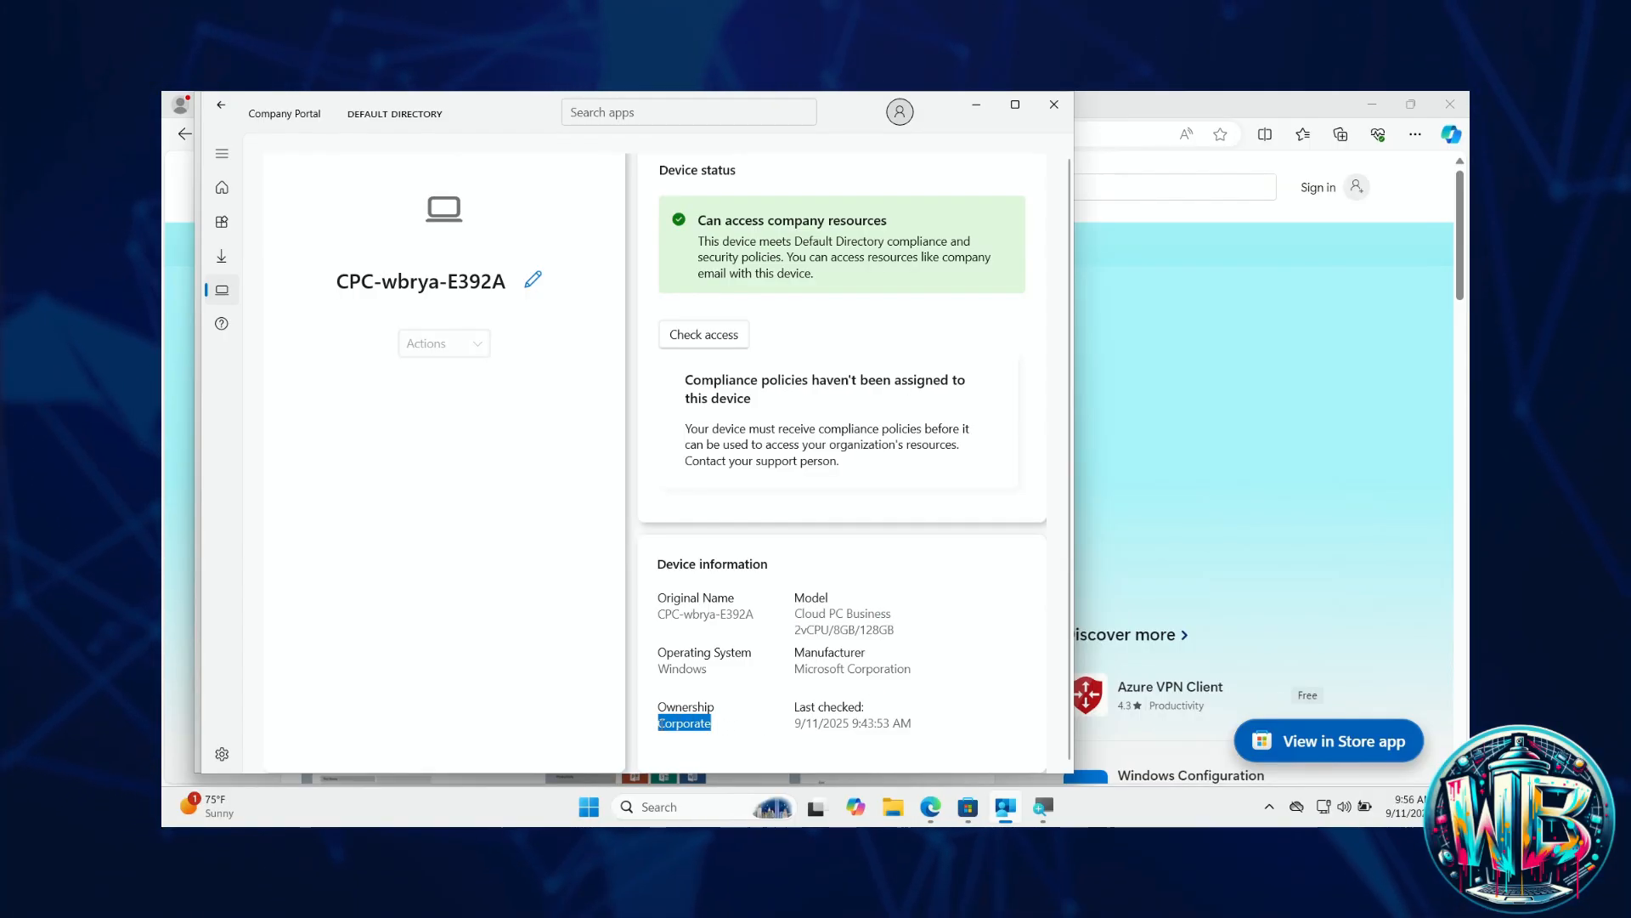
pyautogui.click(701, 338)
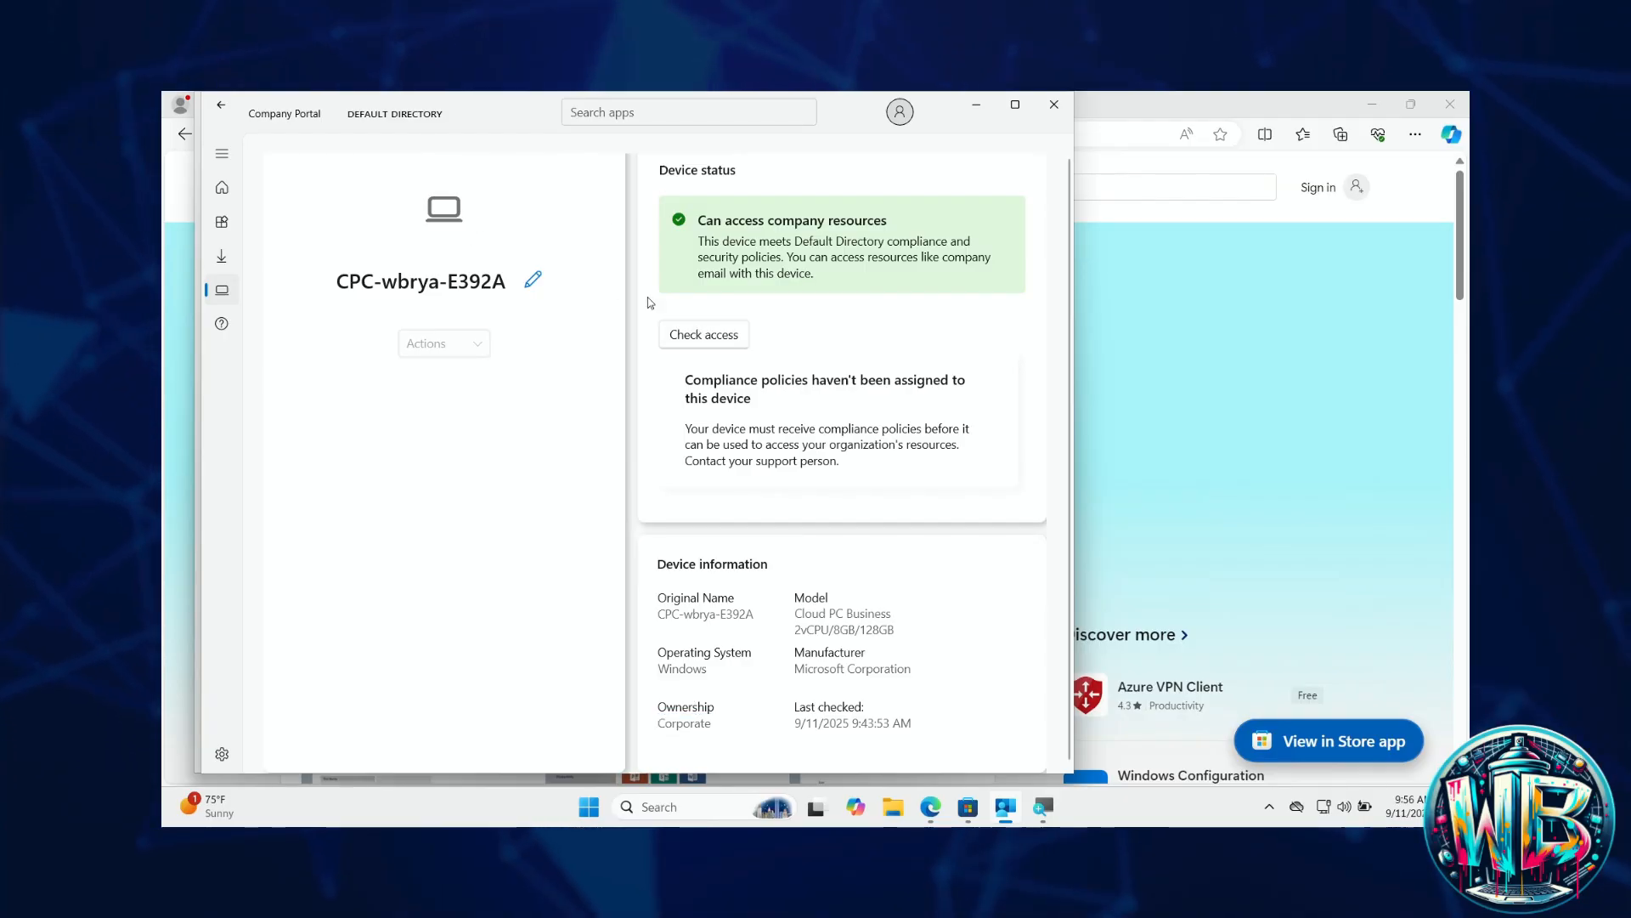
# - Run Check access on the Cloud PC and scroll the Devices list for its status
pyautogui.click(714, 333)
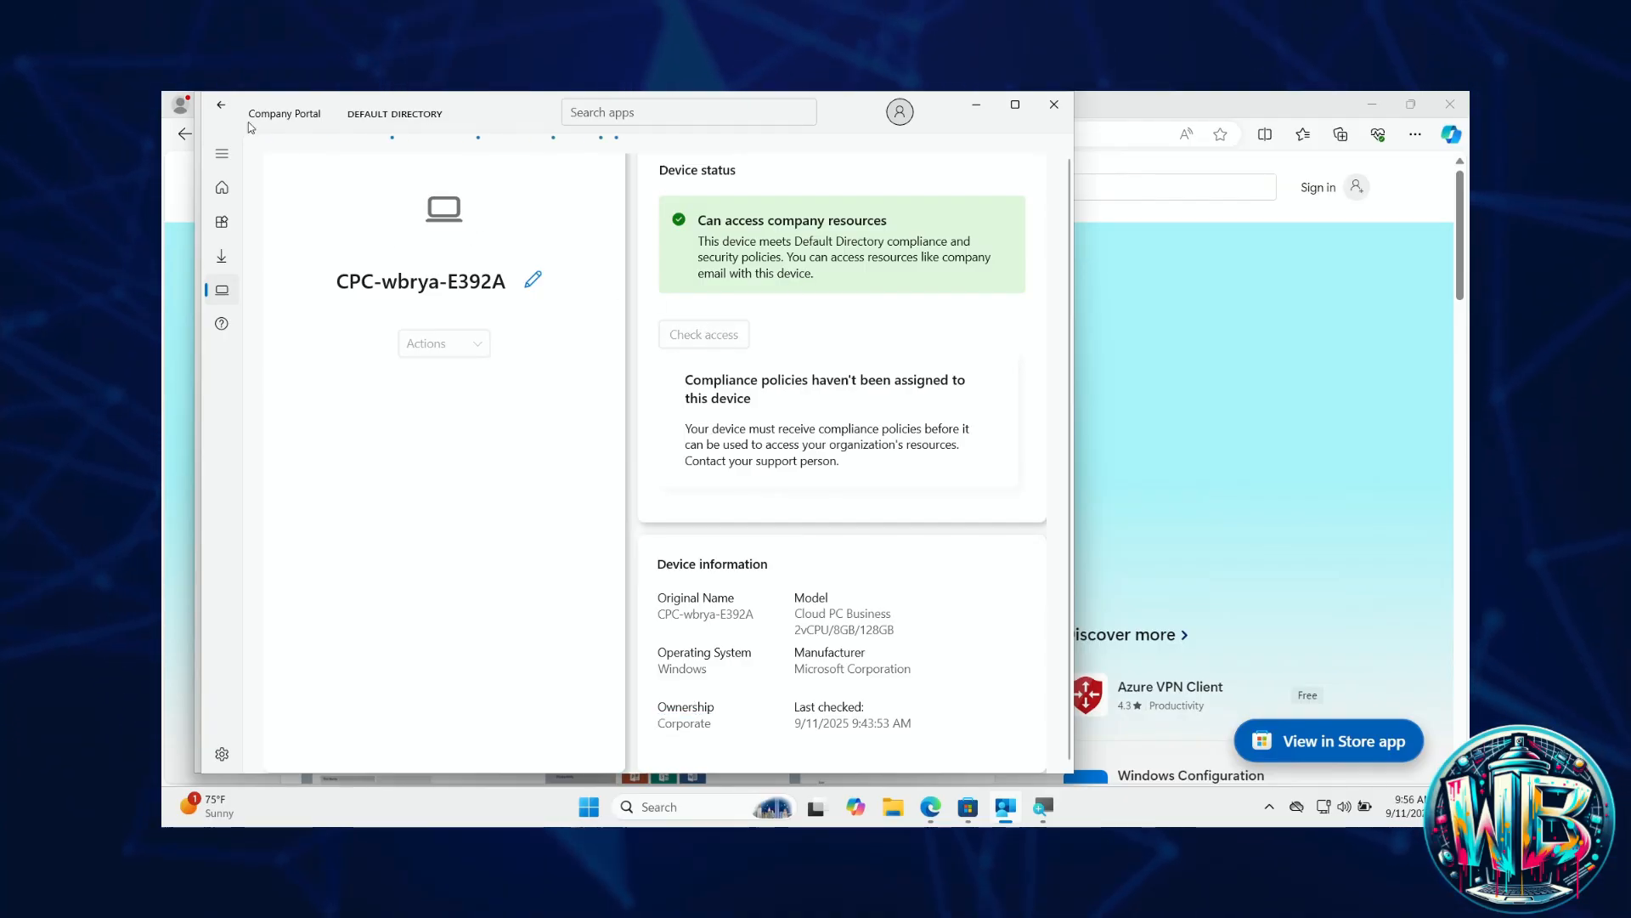
pyautogui.click(225, 106)
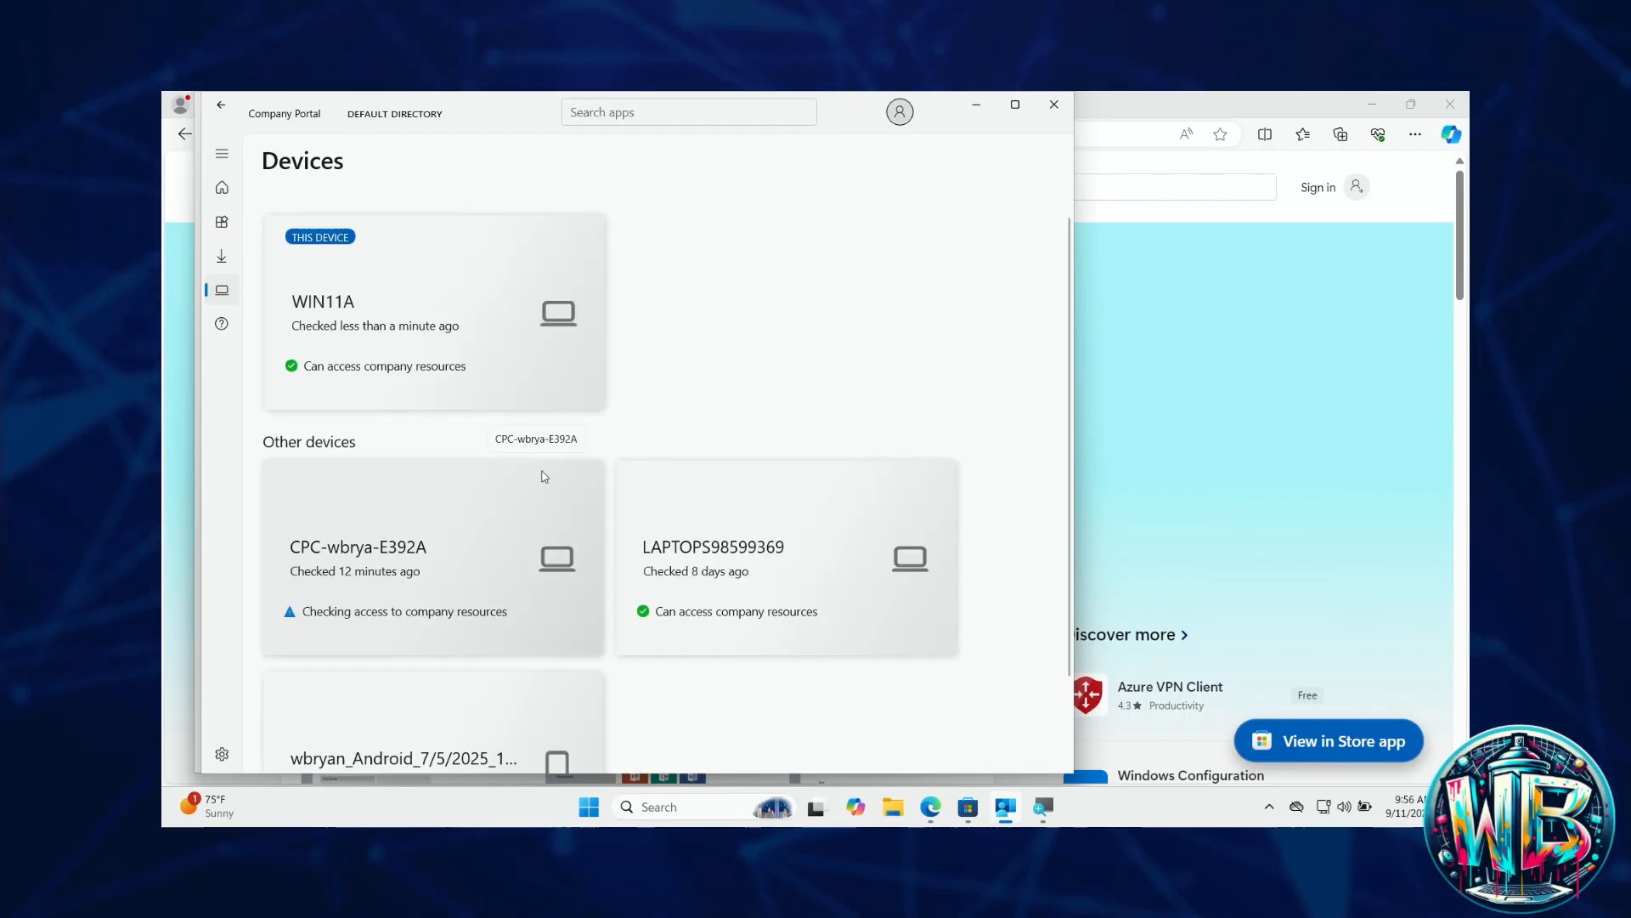
pyautogui.scroll(-2, 434, 601)
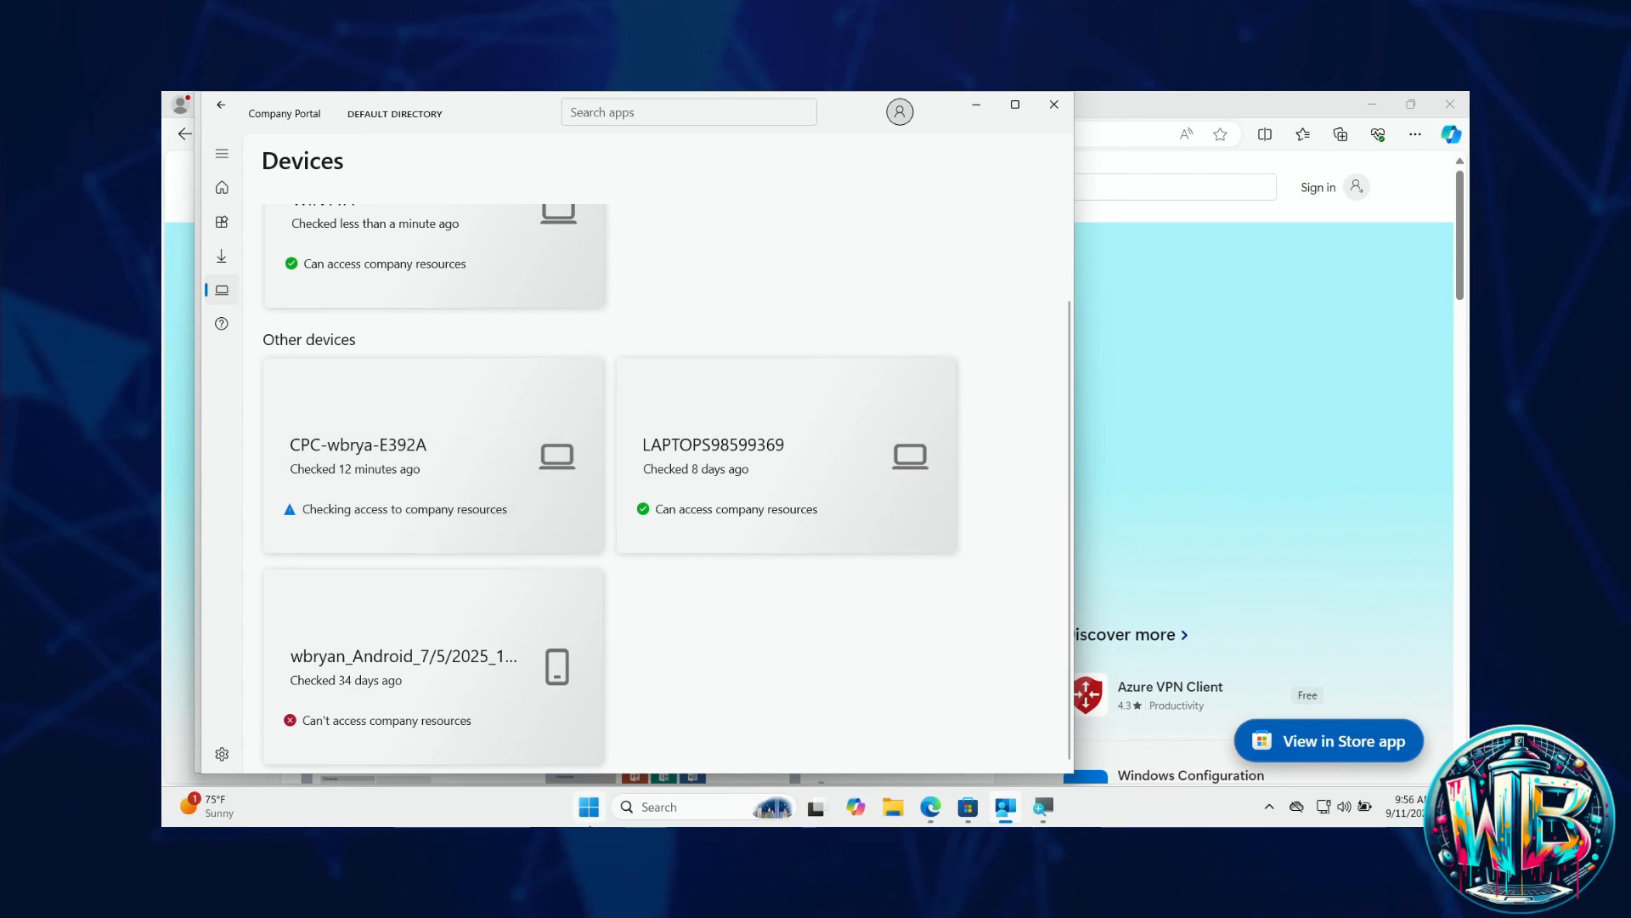
pyautogui.rightClick(588, 814)
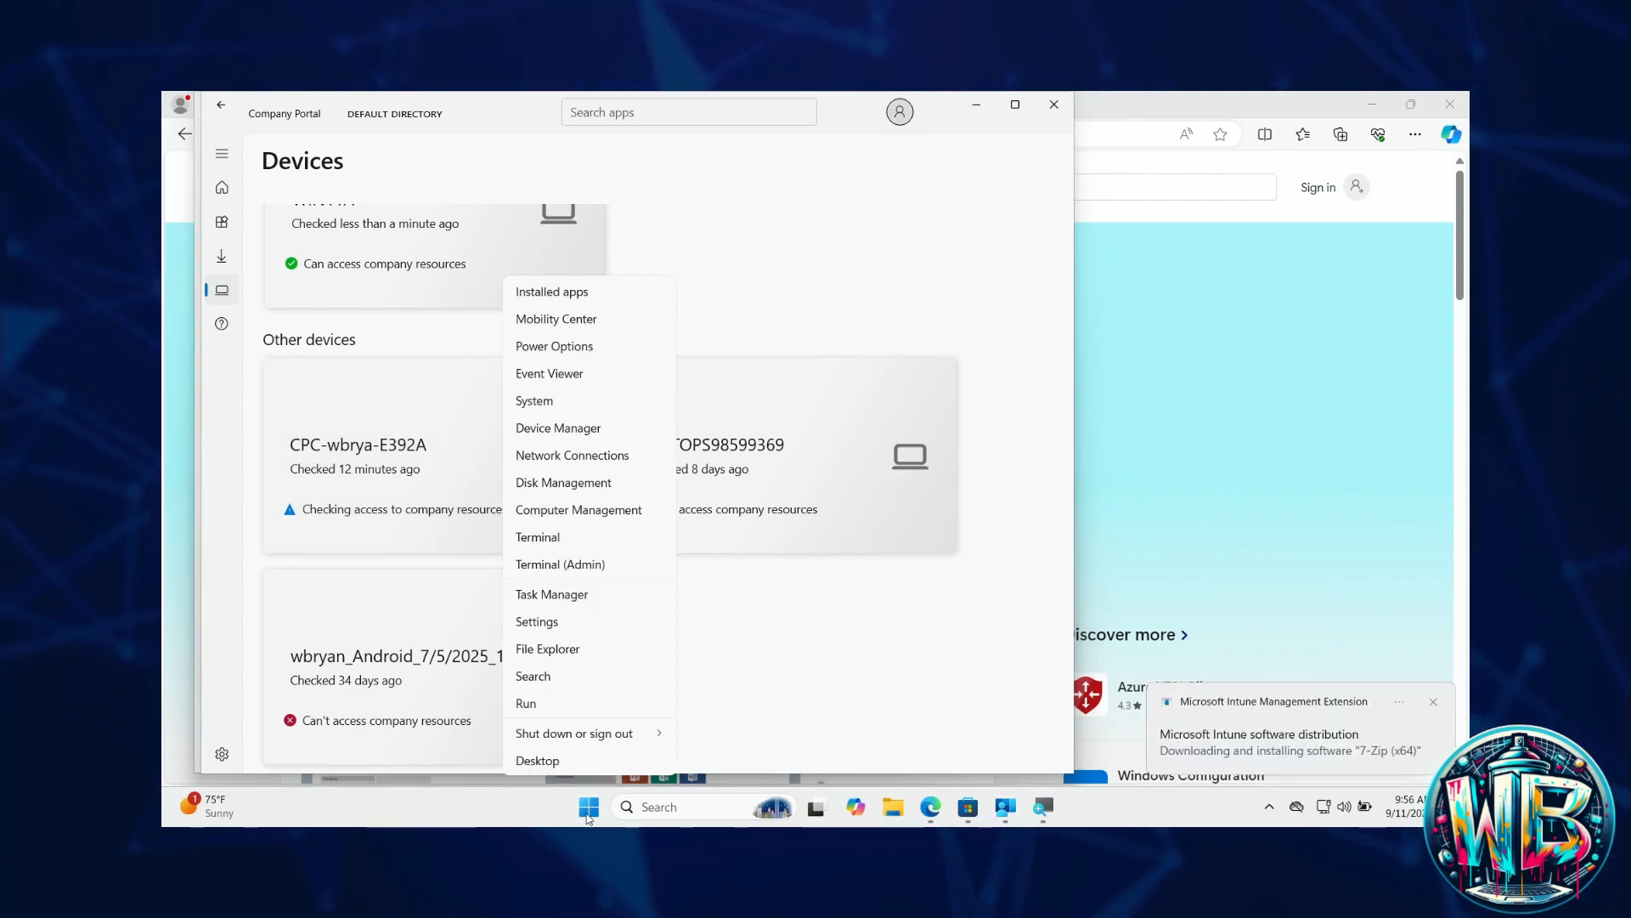
# - In Windows Settings, expand the connected work account under Access work or school
pyautogui.click(545, 620)
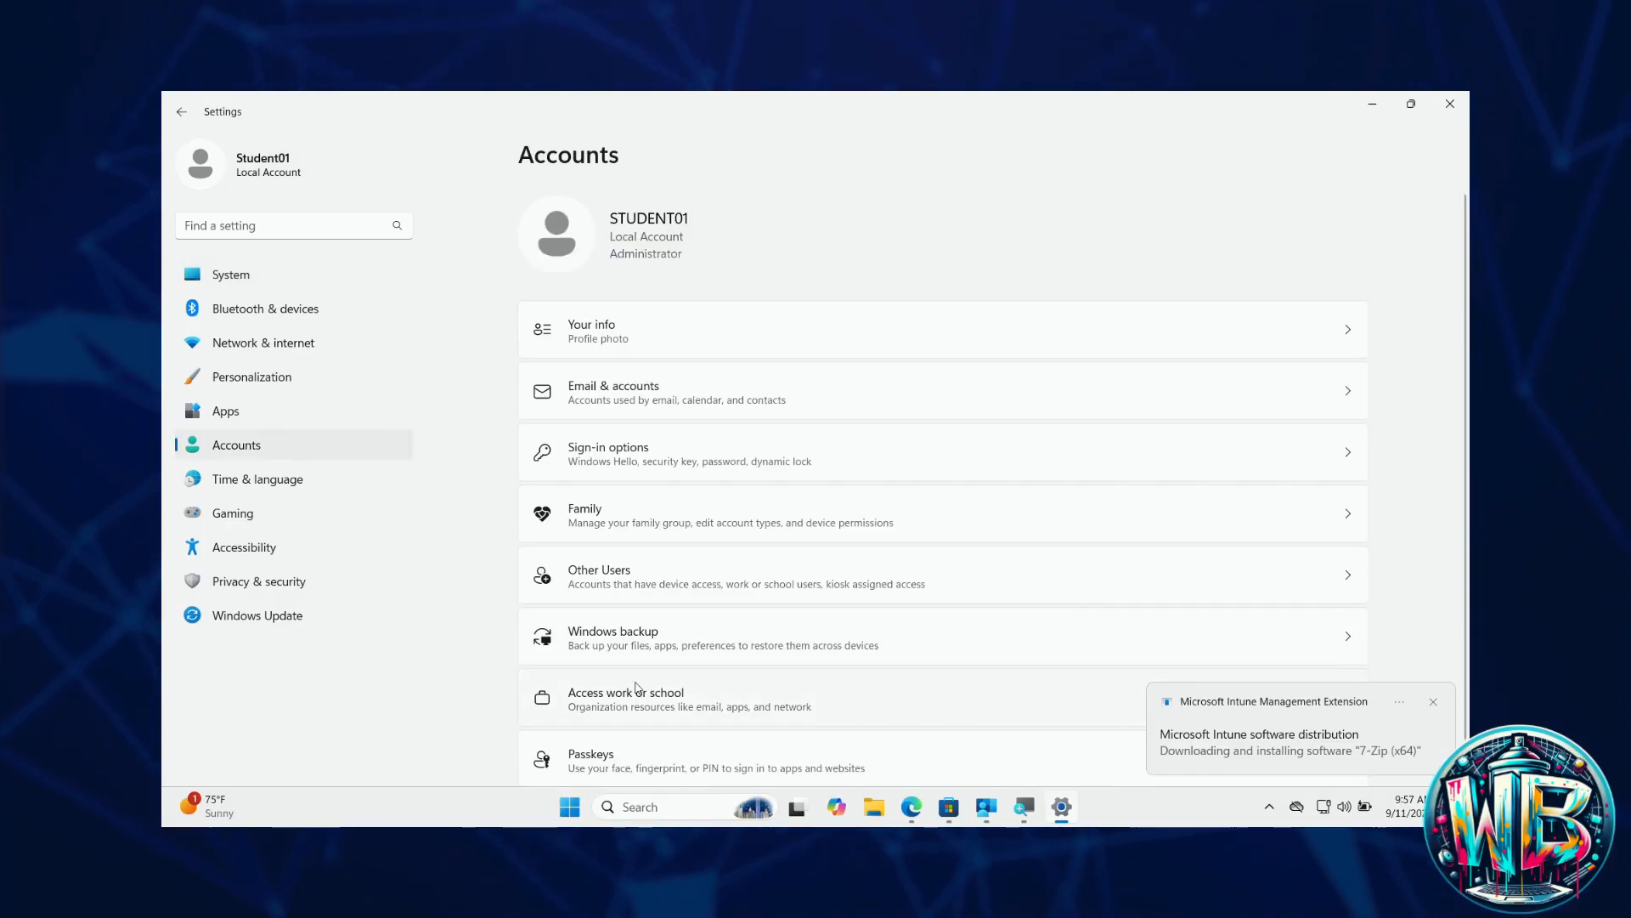
pyautogui.click(638, 692)
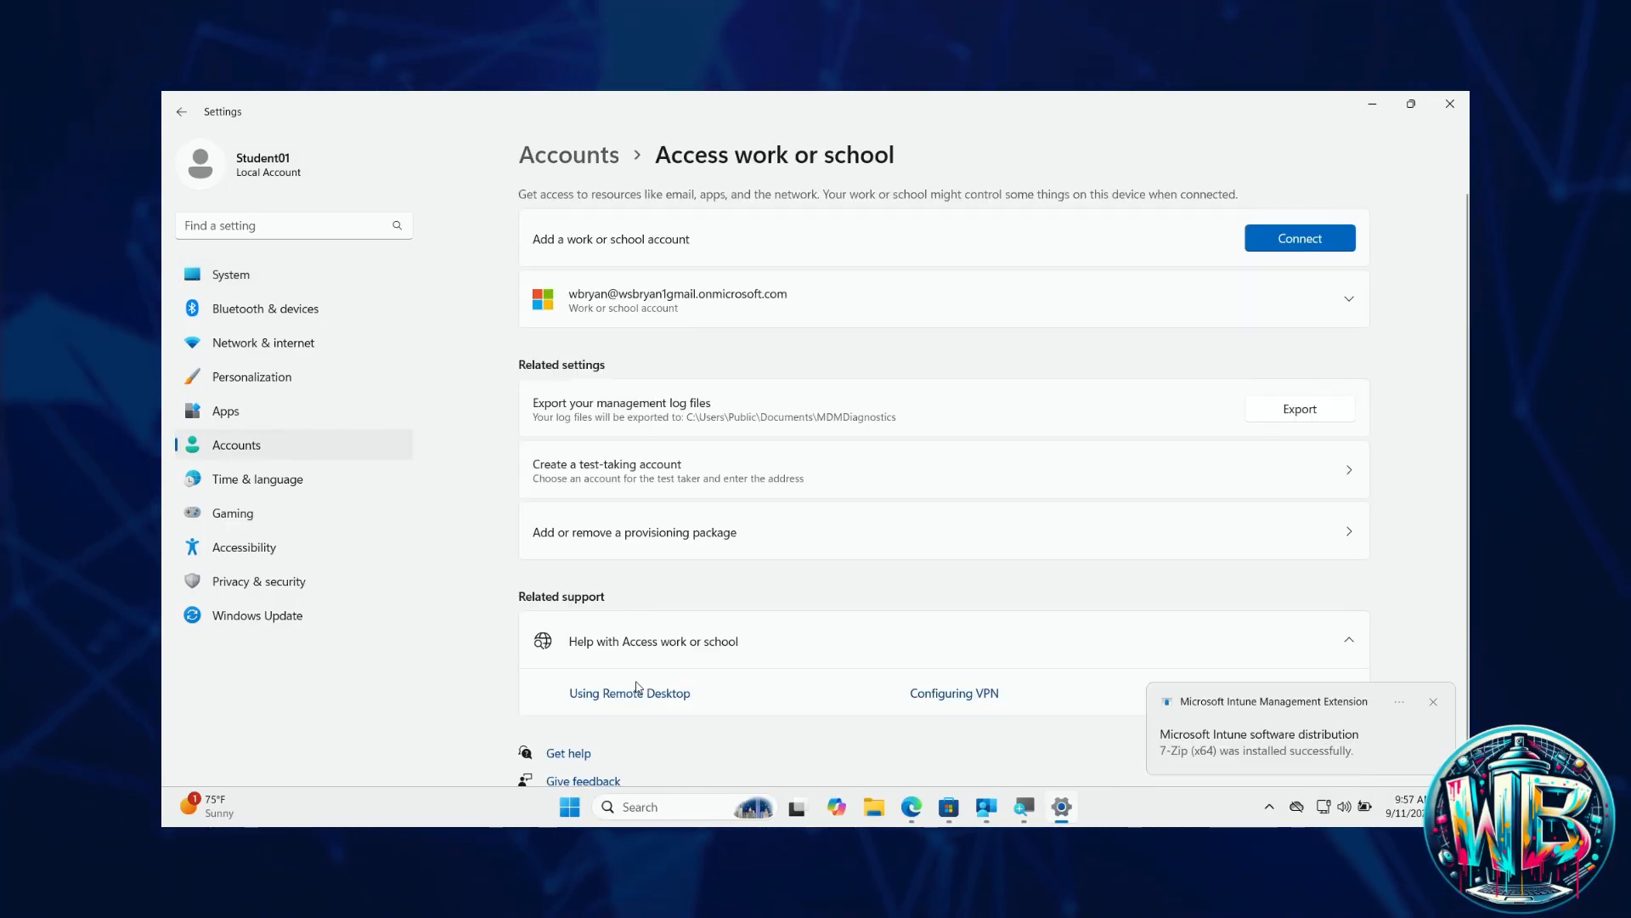
pyautogui.click(596, 304)
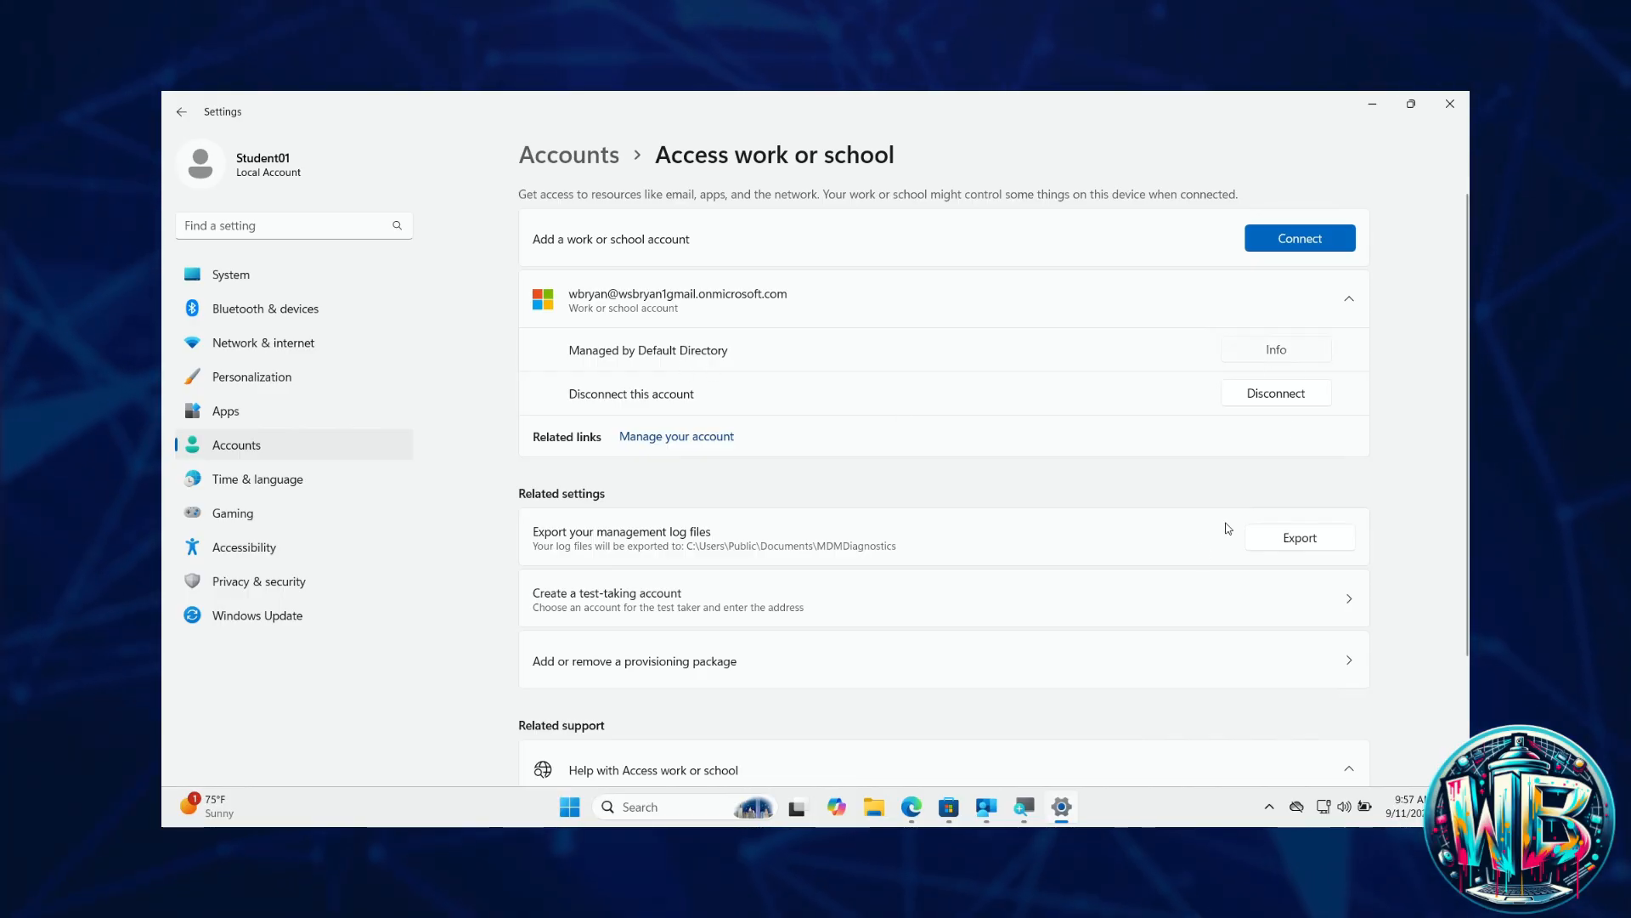
# - Export the MDM management logs to C:\Users\Public\Documents\MDMDiagnostics and close the log folder
pyautogui.scroll(-3, 665, 689)
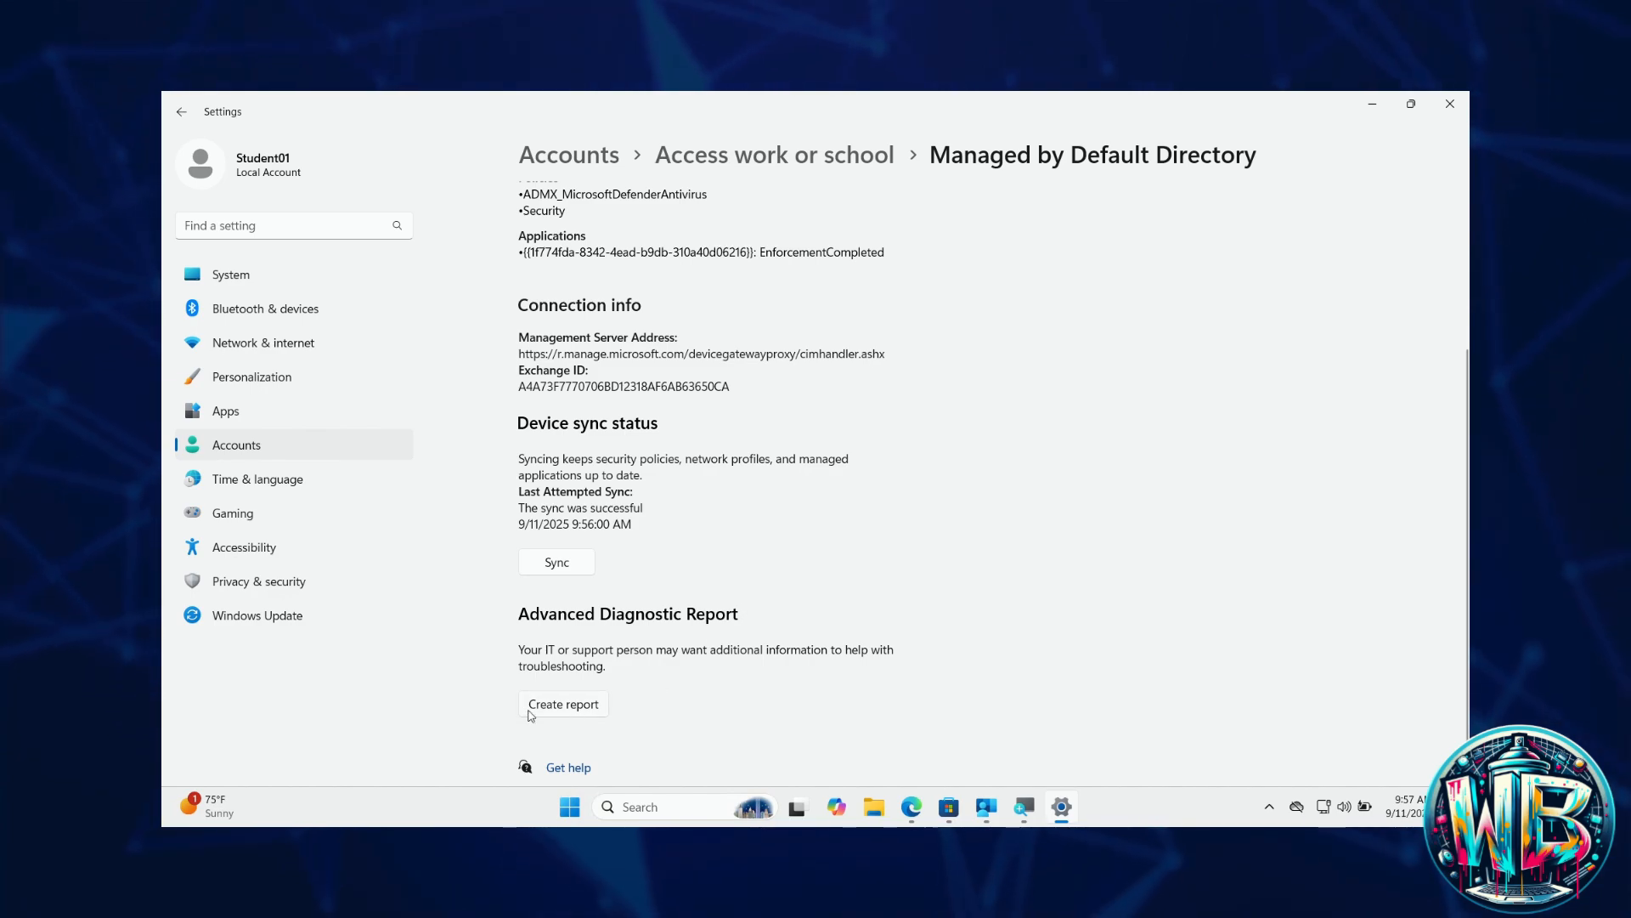
pyautogui.click(575, 709)
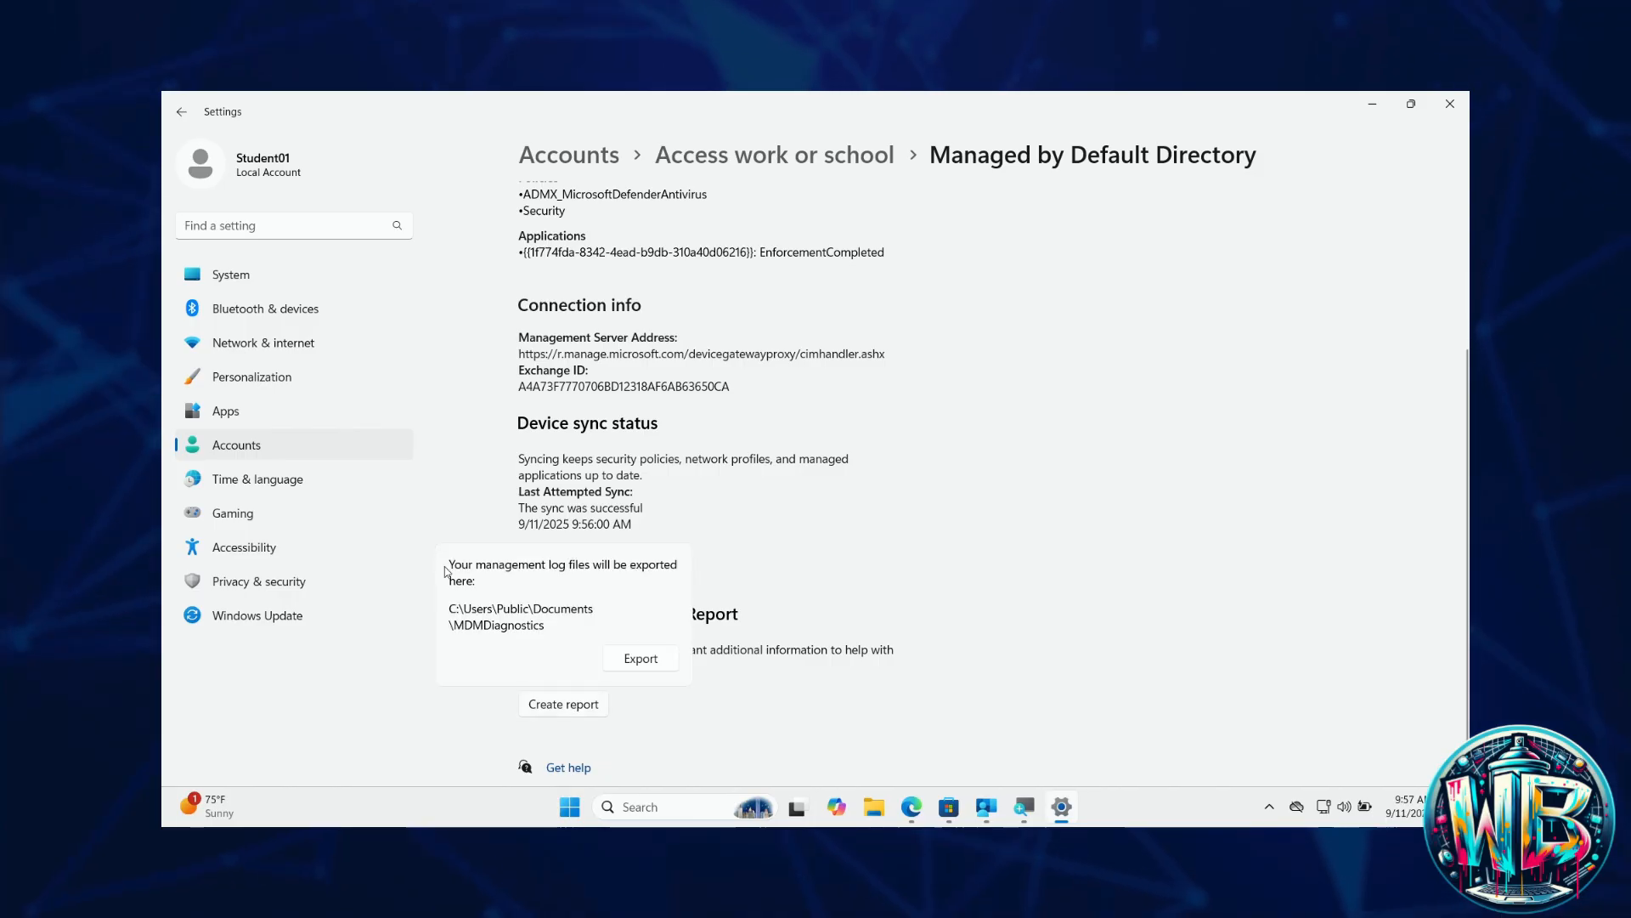
pyautogui.click(641, 659)
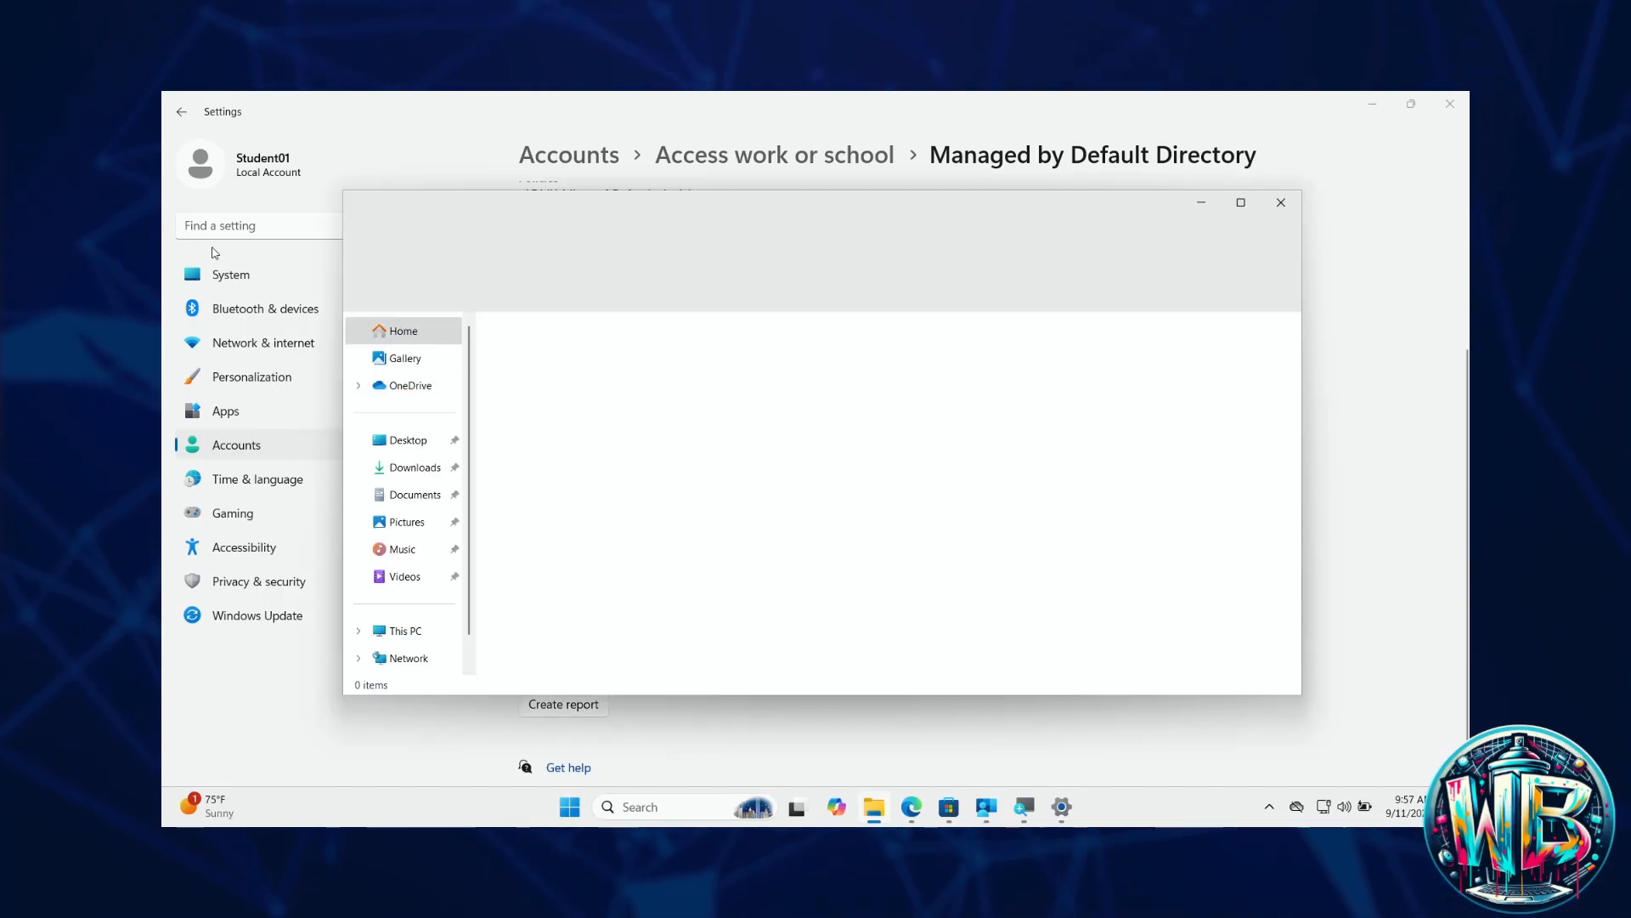
pyautogui.click(1281, 202)
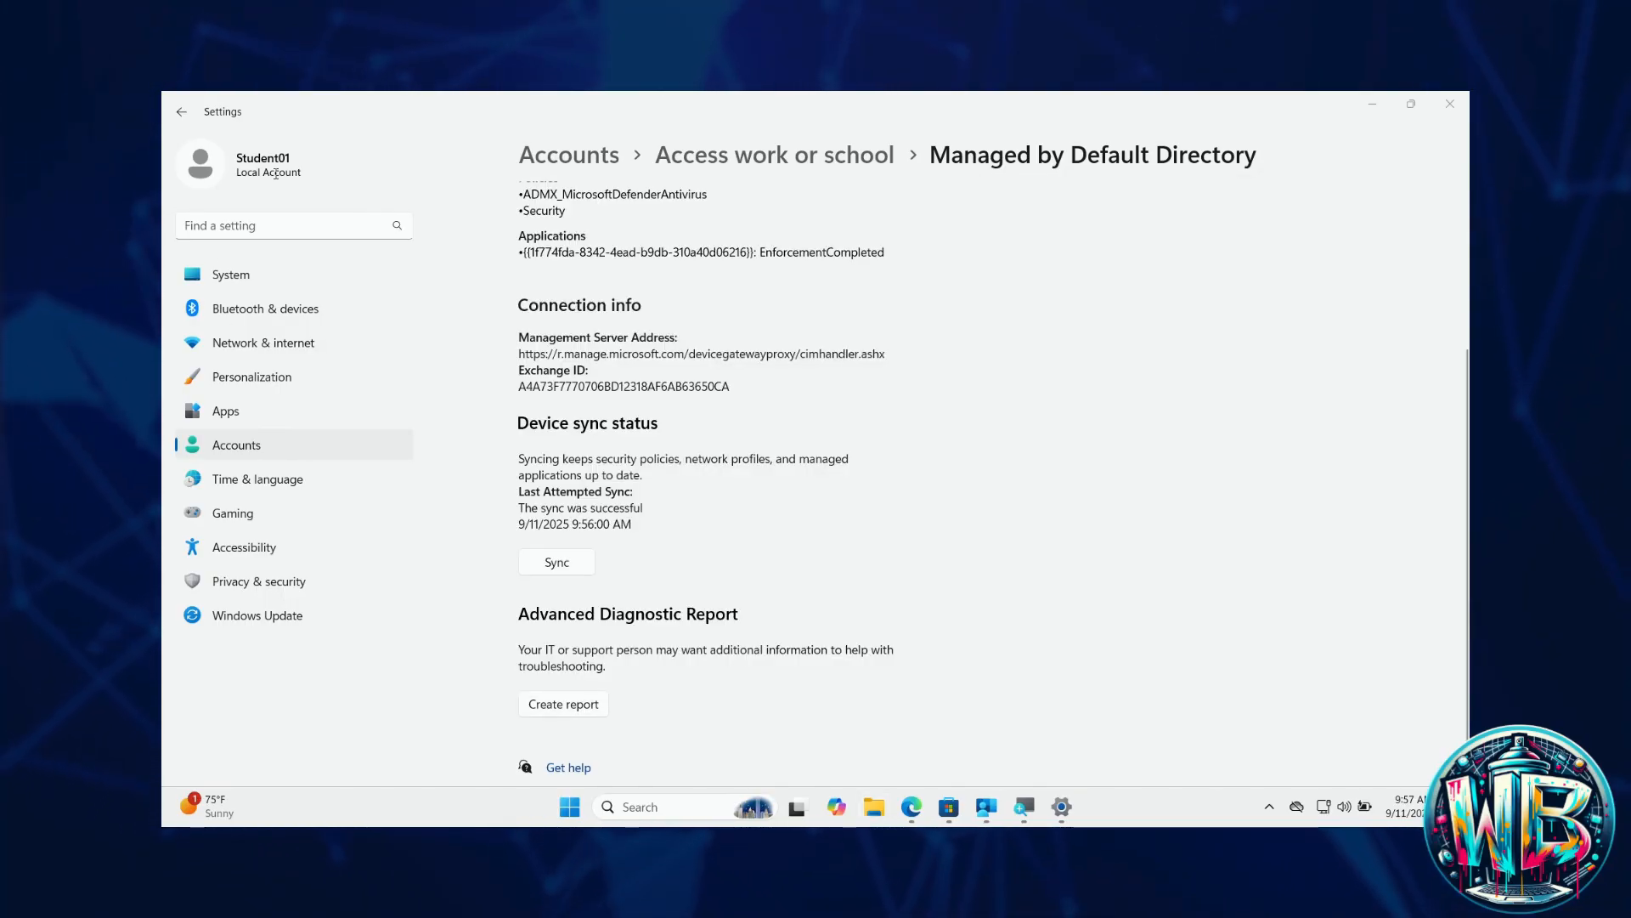
# - Review the Cloud PC's status, still checking access, then go back to the Devices list
pyautogui.click(1374, 107)
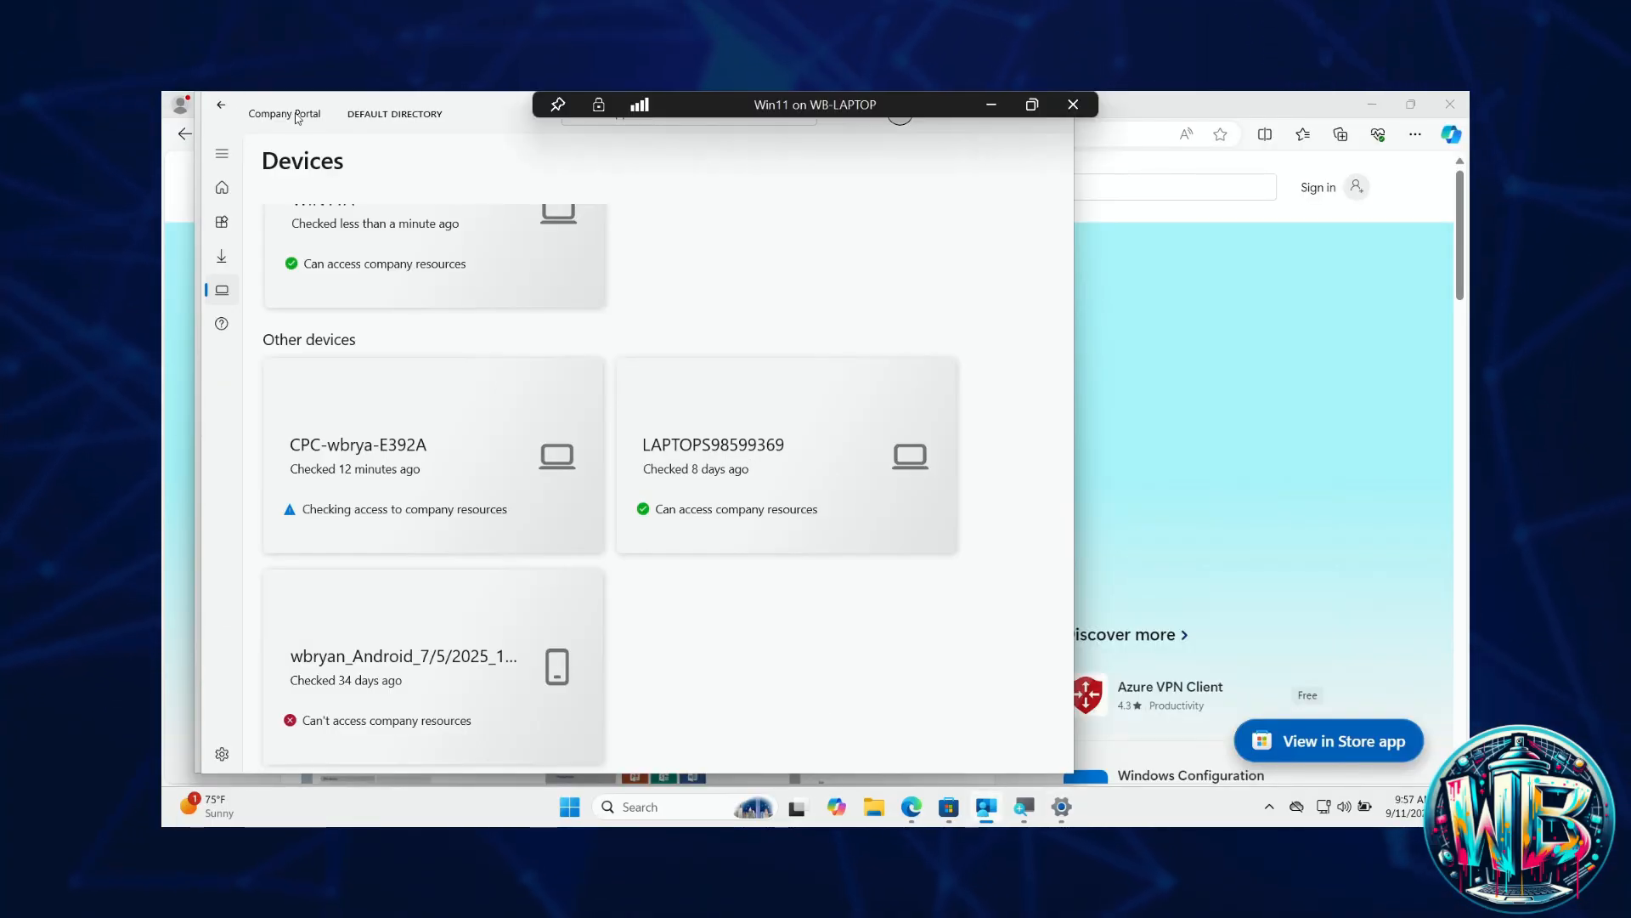
pyautogui.click(422, 386)
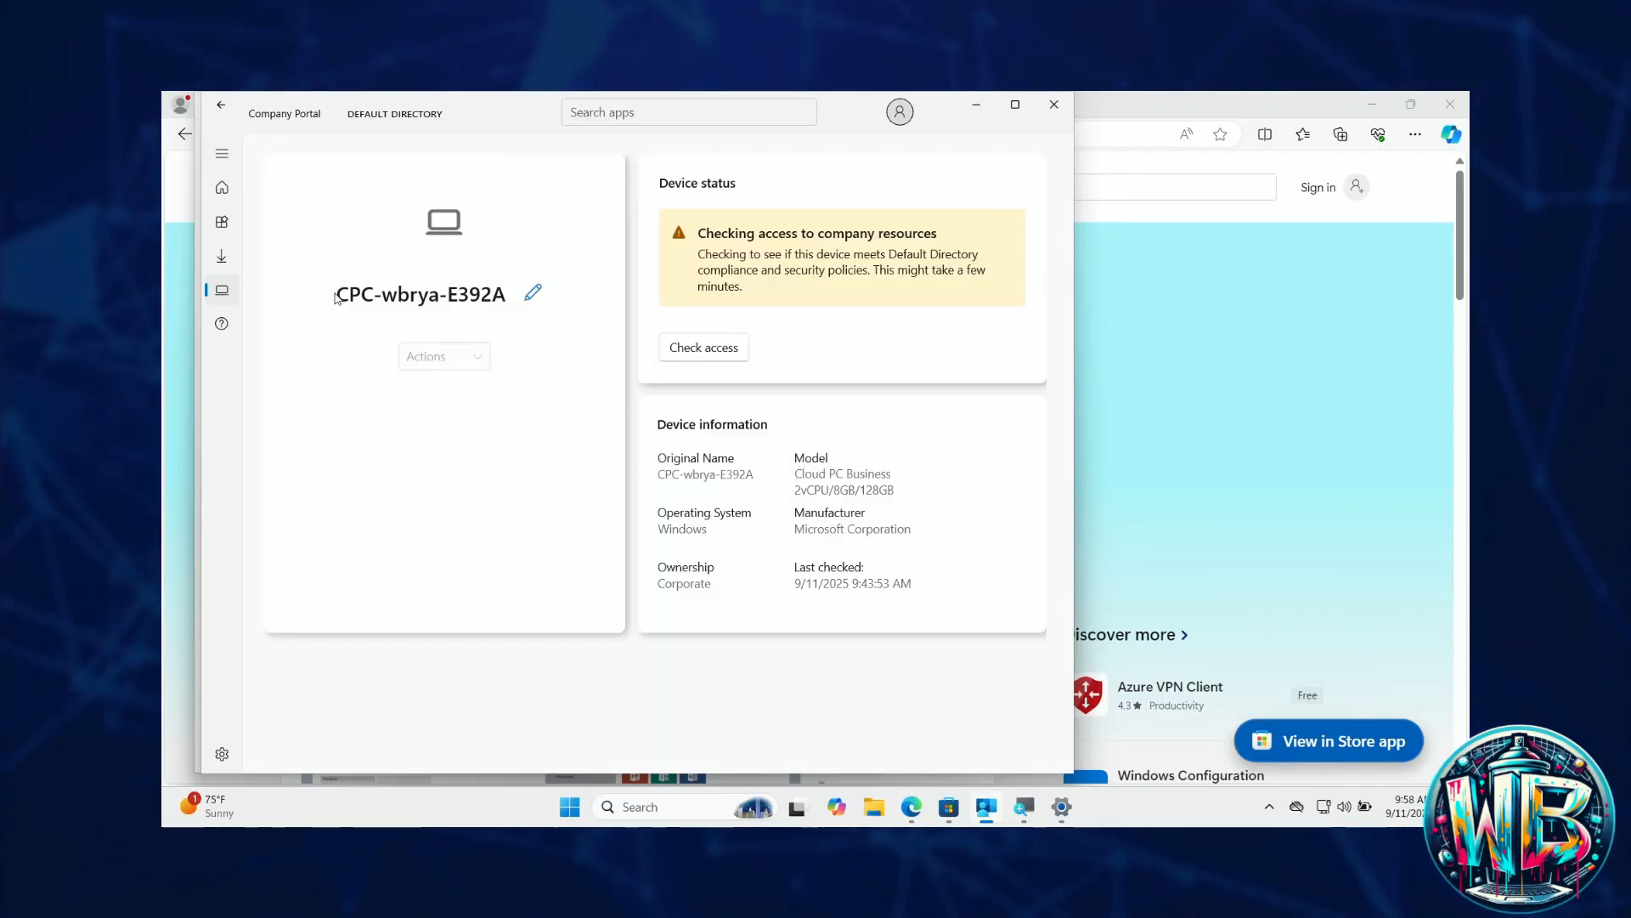
pyautogui.click(221, 104)
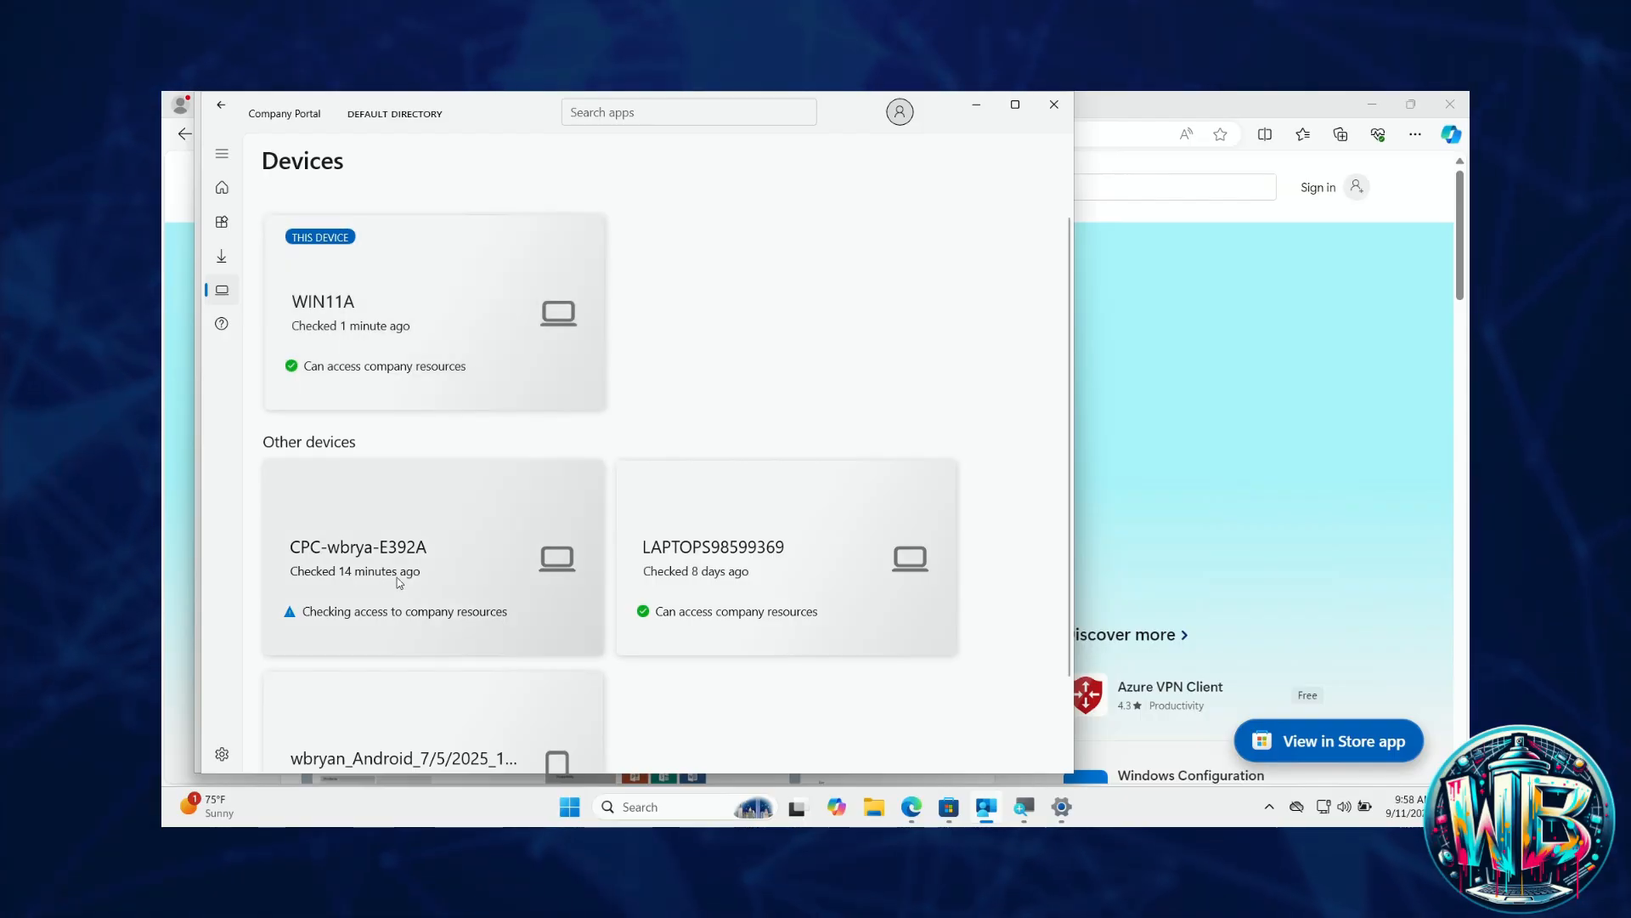
# - Check the Apps page's All and Categories tabs, which list no apps or categories
pyautogui.click(221, 158)
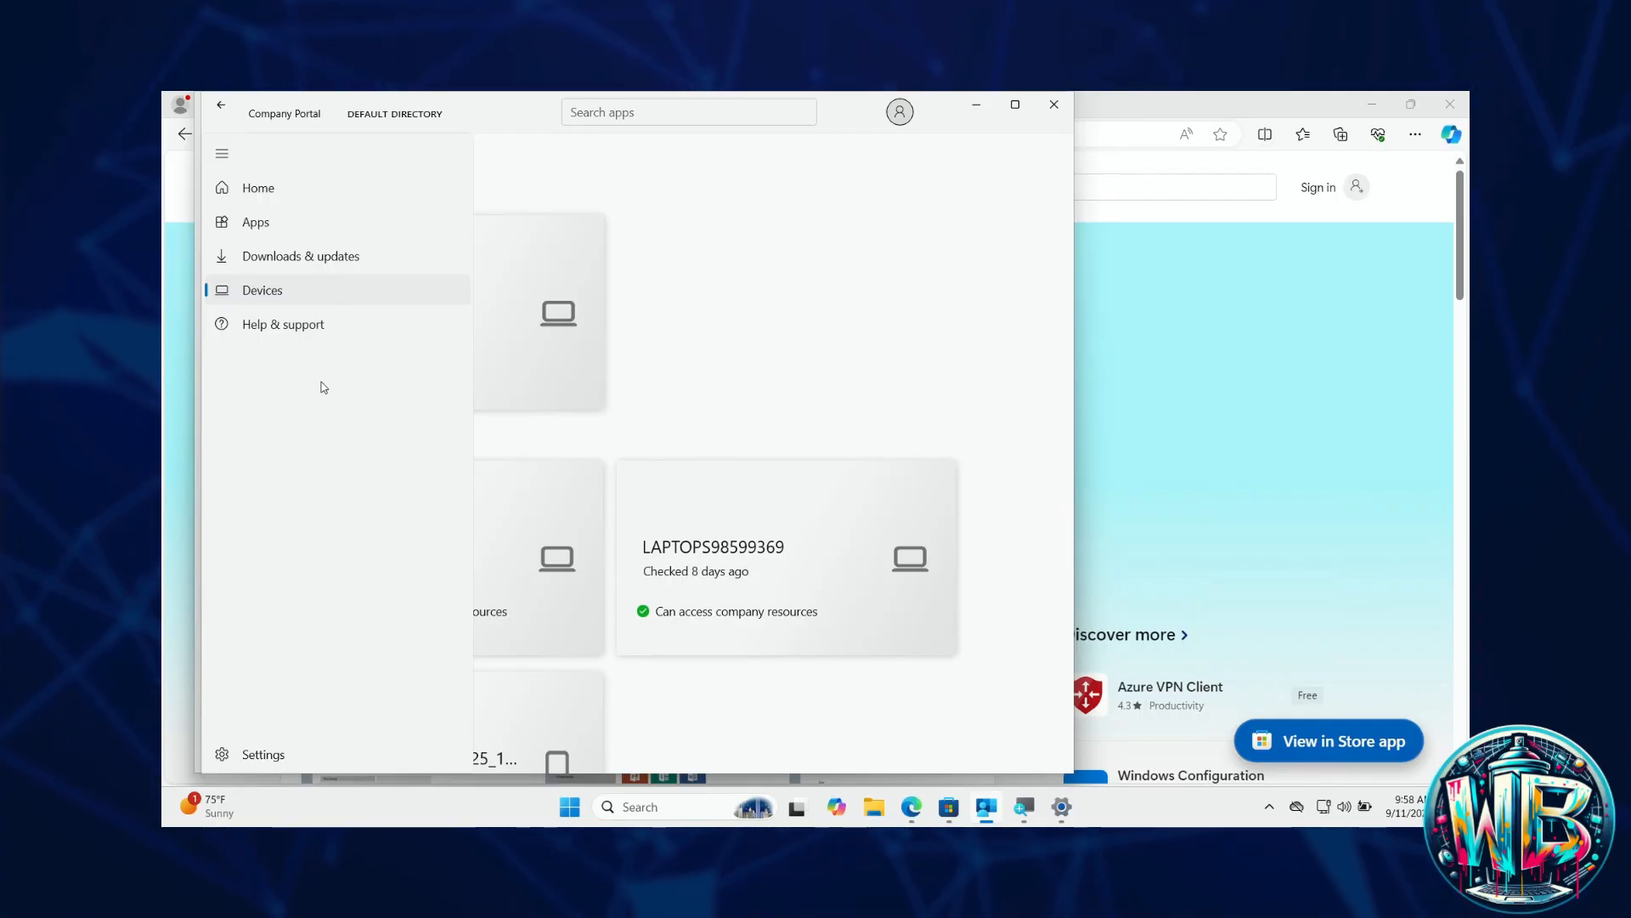
pyautogui.click(256, 223)
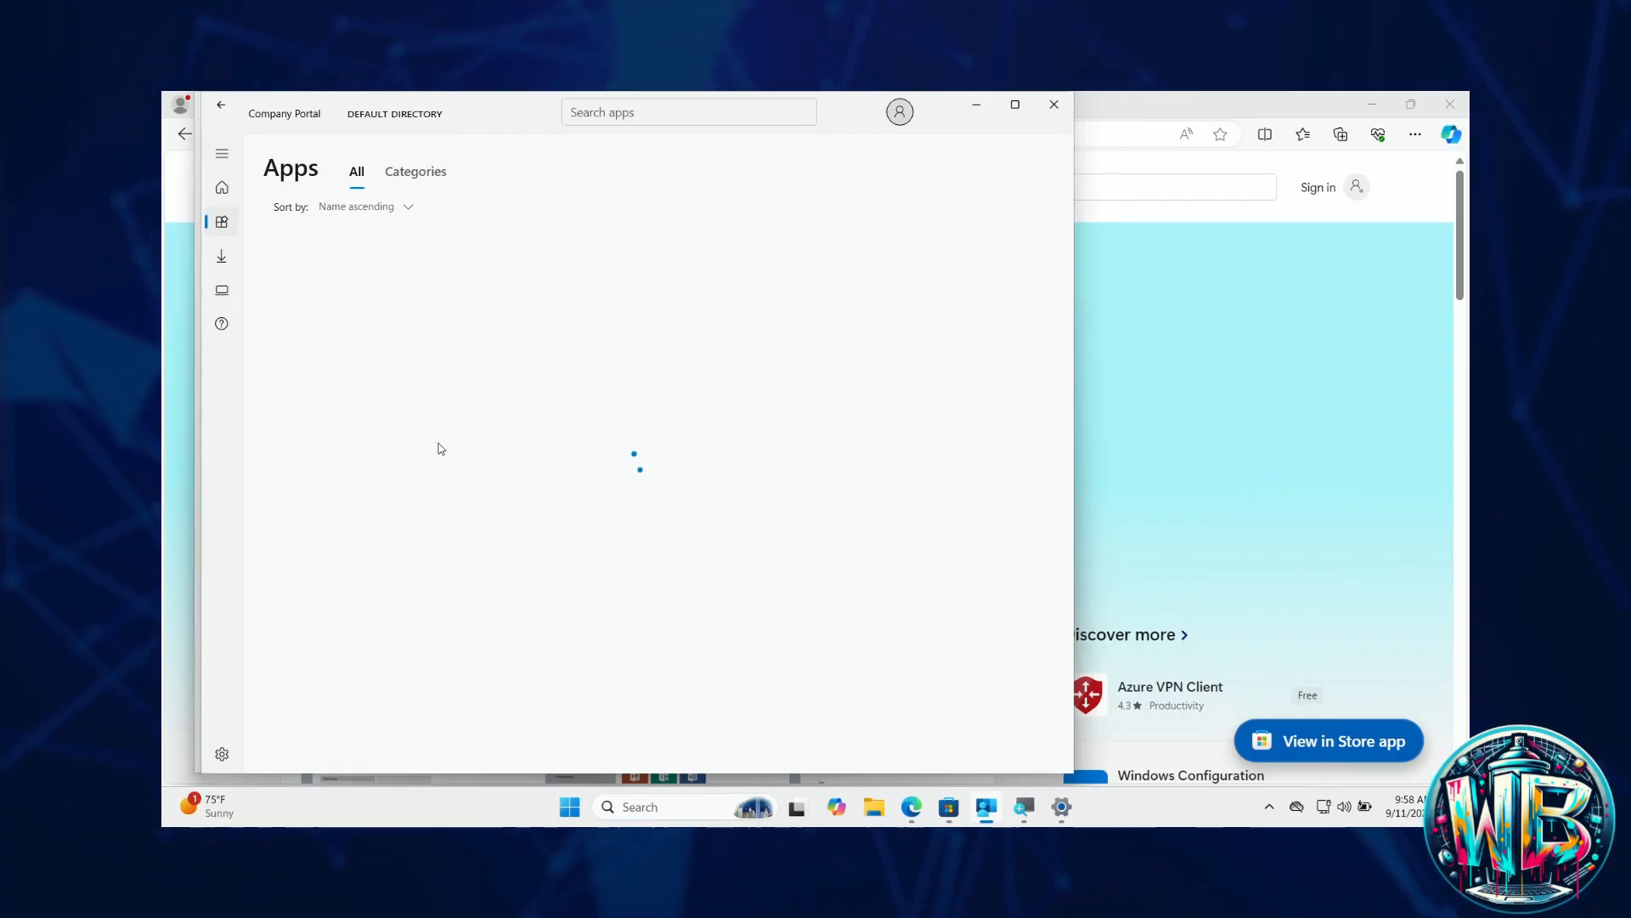
pyautogui.click(417, 174)
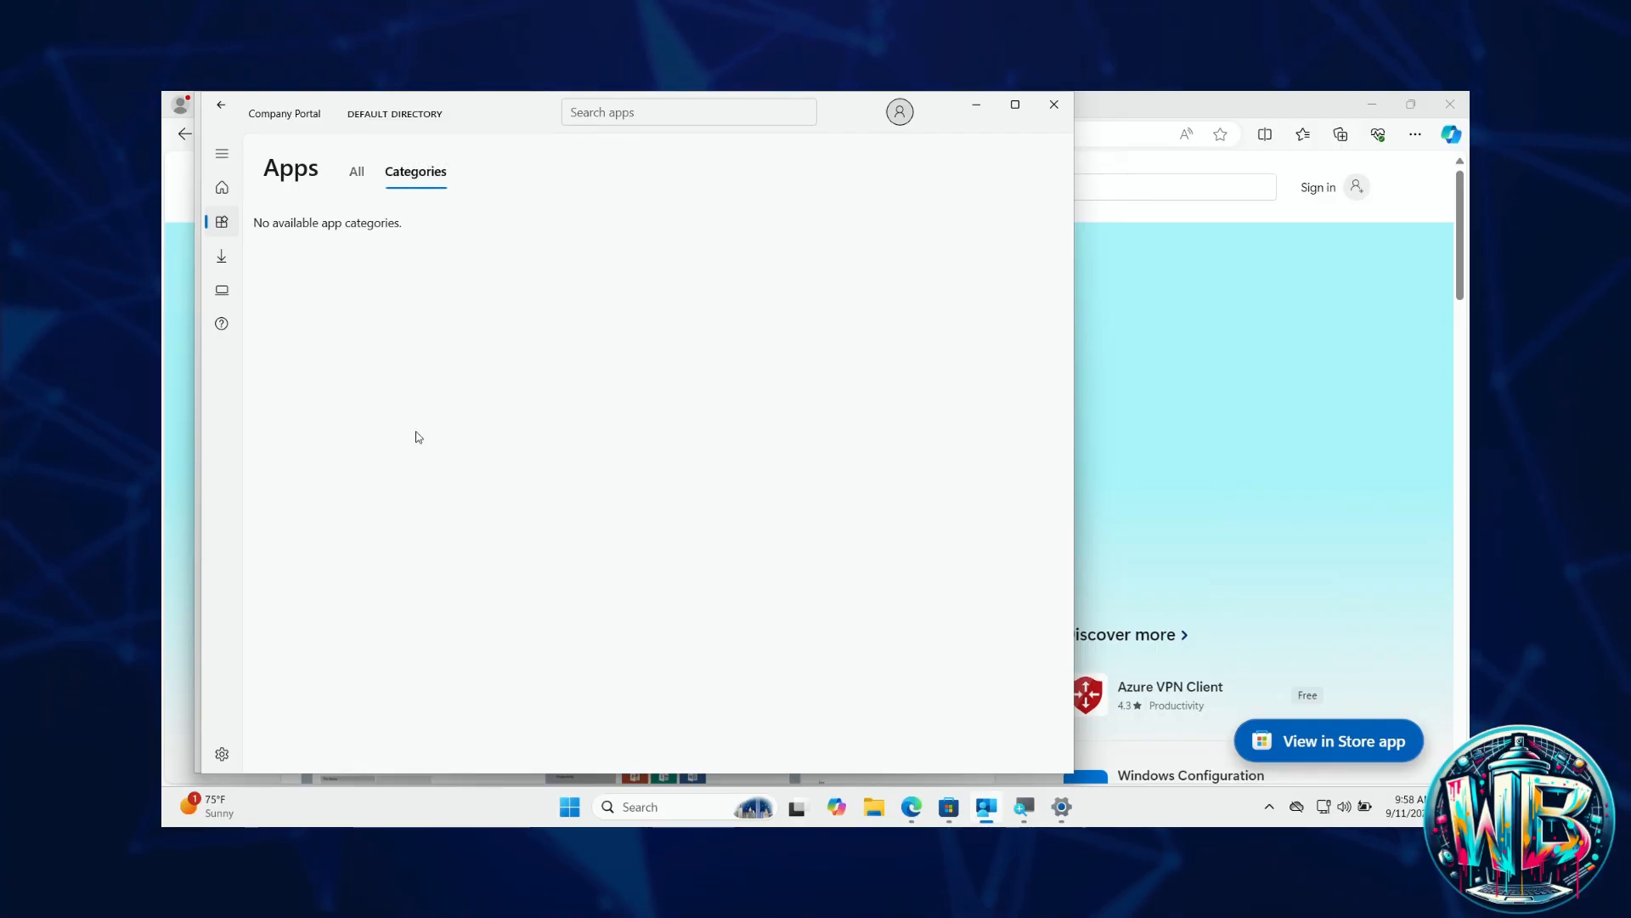
pyautogui.click(357, 172)
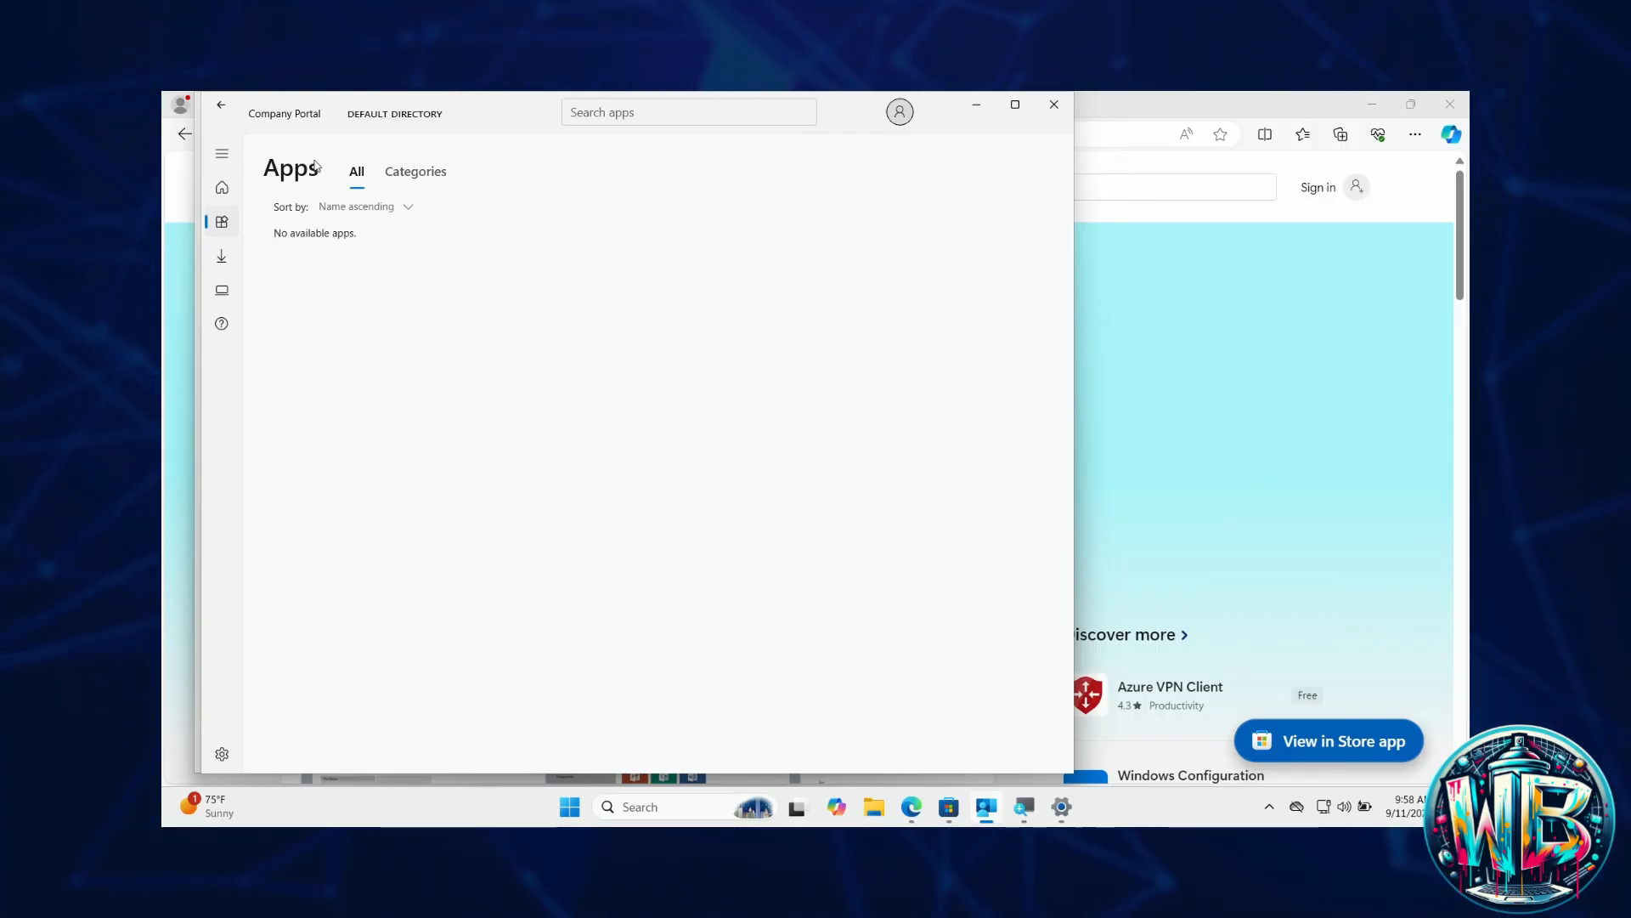